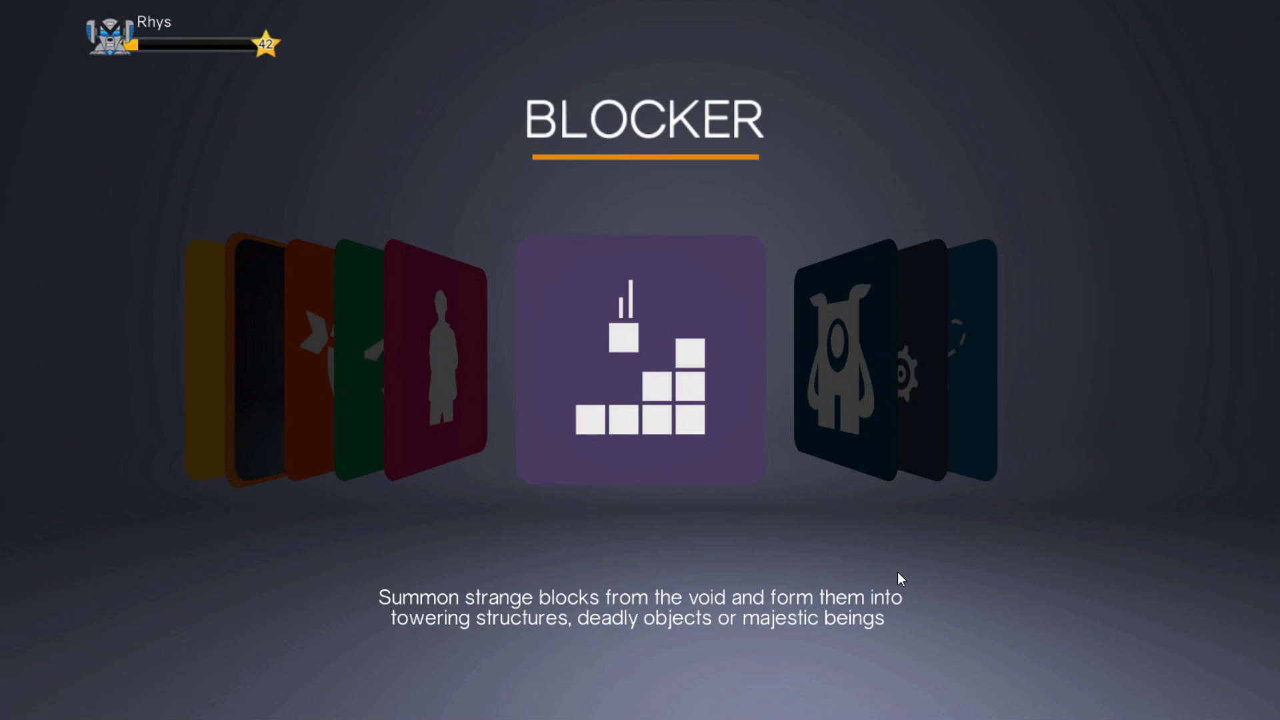
Open the Blocker editor and lay a flat, square cyan floor across most of the build area
{"action": "left_click", "coordinate": [640, 365]}
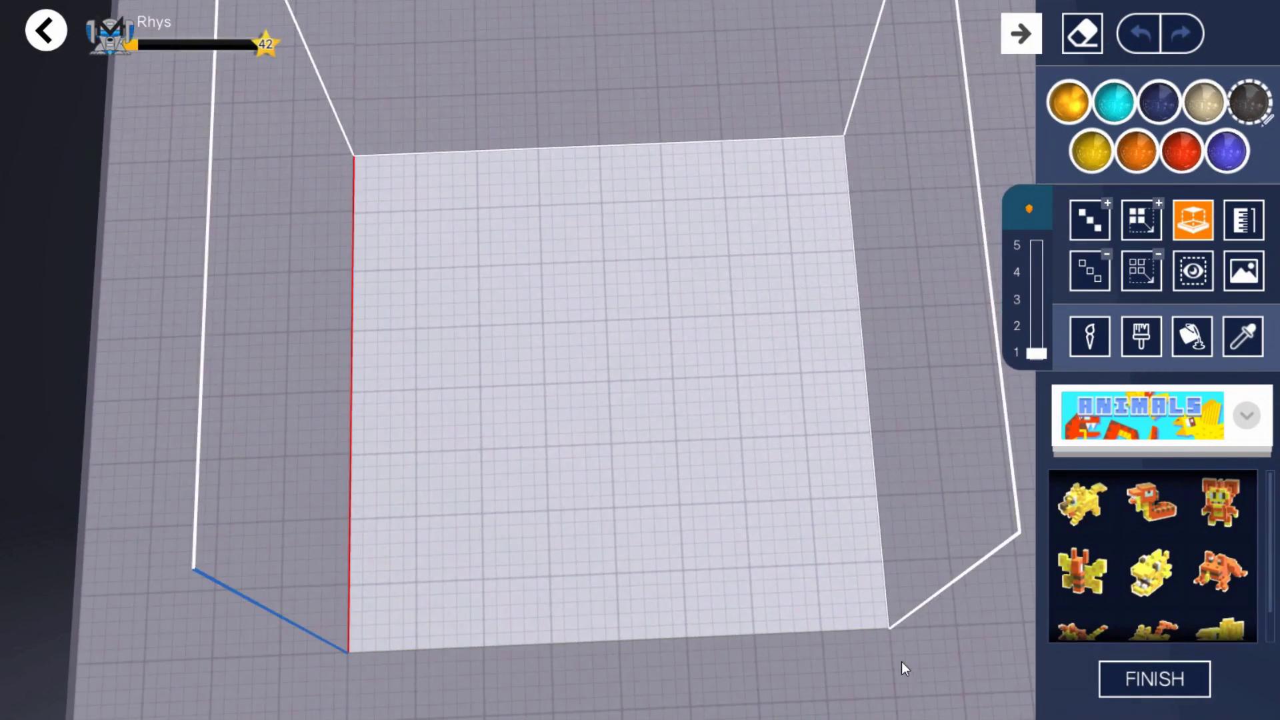
{"action": "left_click", "coordinate": [1109, 100]}
{"action": "left_click", "coordinate": [1140, 219]}
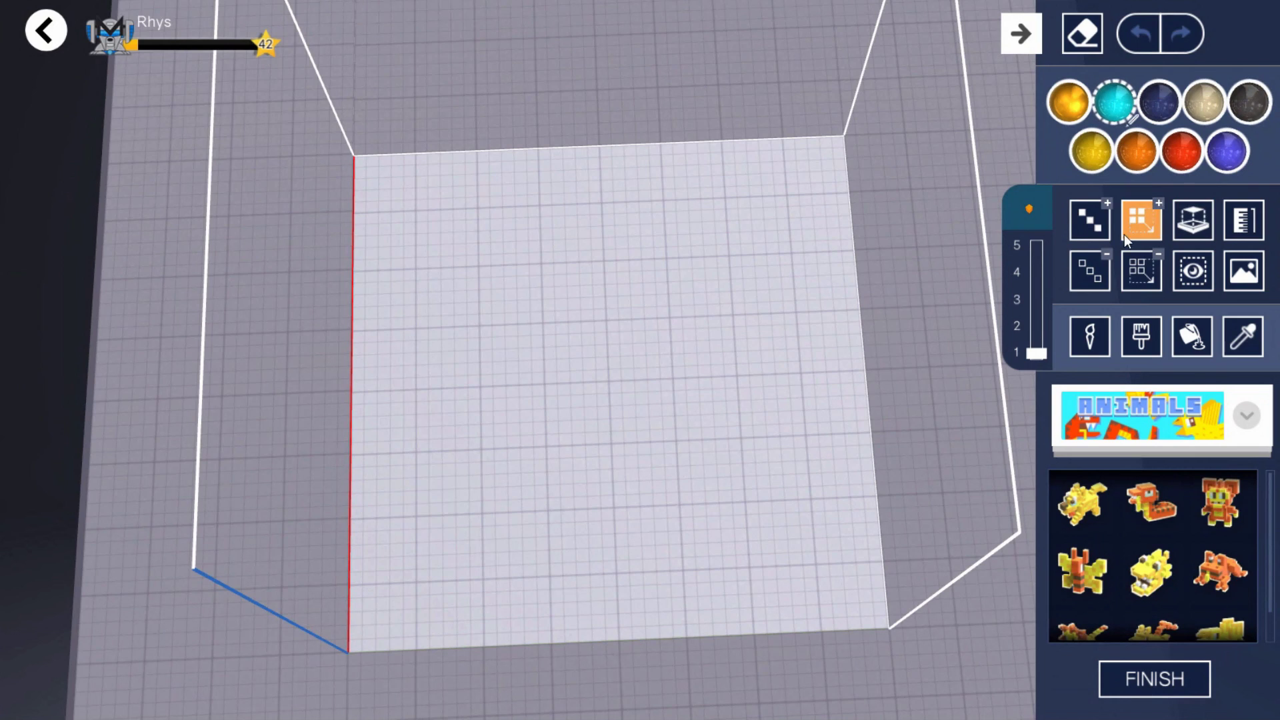
{"action": "left_click_drag", "start_coordinate": [421, 213], "coordinate": [828, 575]}
Outline the cyan floor with a one-block-wide purple border and extrude it upward into tall perimeter walls
{"action": "right_click_drag", "start_coordinate": [758, 629], "coordinate": [1167, 231]}
{"action": "left_click", "coordinate": [1224, 152]}
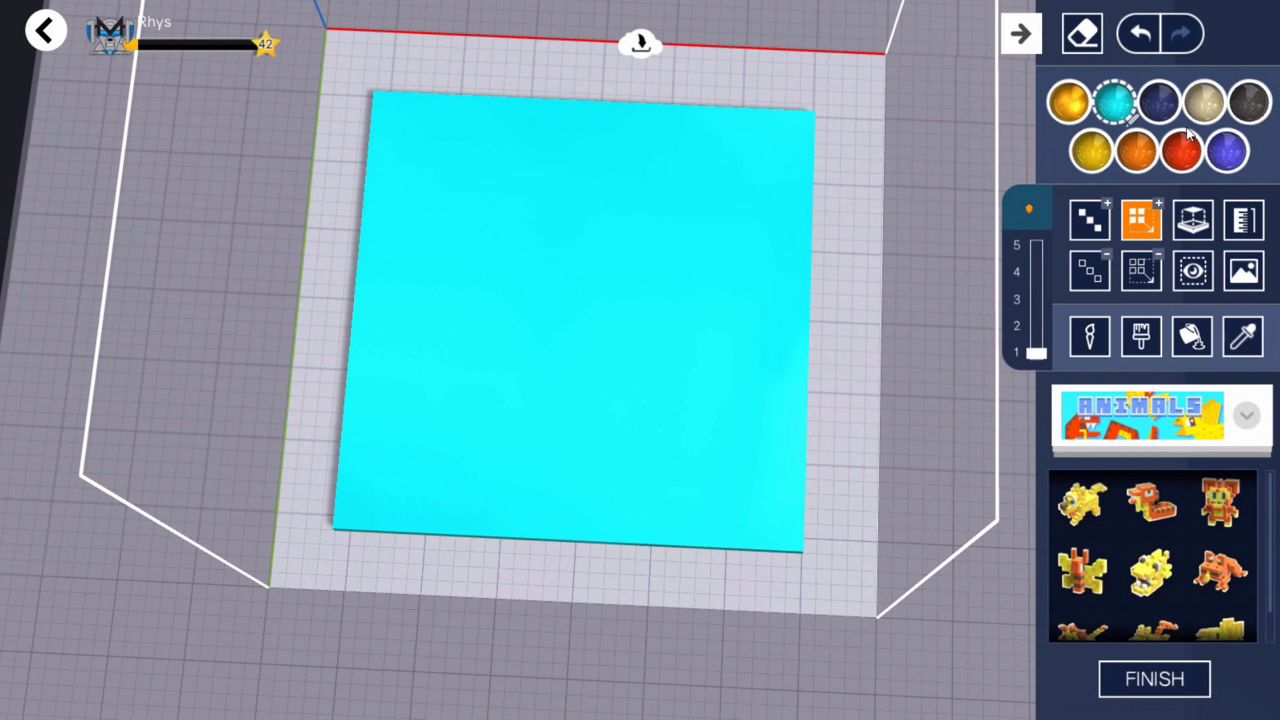
{"action": "mouse_move", "coordinate": [809, 119]}
{"action": "left_mouse_down"}
{"action": "mouse_move", "coordinate": [802, 544]}
{"action": "mouse_move", "coordinate": [335, 529]}
{"action": "left_mouse_up"}
{"action": "right_click_drag", "start_coordinate": [329, 601], "coordinate": [825, 526]}
{"action": "mouse_move", "coordinate": [948, 450]}
{"action": "left_mouse_down"}
{"action": "mouse_move", "coordinate": [641, 585]}
{"action": "mouse_move", "coordinate": [578, 636]}
{"action": "mouse_move", "coordinate": [594, 675]}
{"action": "left_mouse_up"}
{"action": "right_click_drag", "start_coordinate": [575, 677], "coordinate": [988, 444]}
{"action": "mouse_move", "coordinate": [981, 465]}
{"action": "left_mouse_down"}
{"action": "mouse_move", "coordinate": [685, 546]}
{"action": "mouse_move", "coordinate": [592, 590]}
{"action": "left_mouse_up"}
{"action": "right_click_drag", "start_coordinate": [582, 594], "coordinate": [313, 581]}
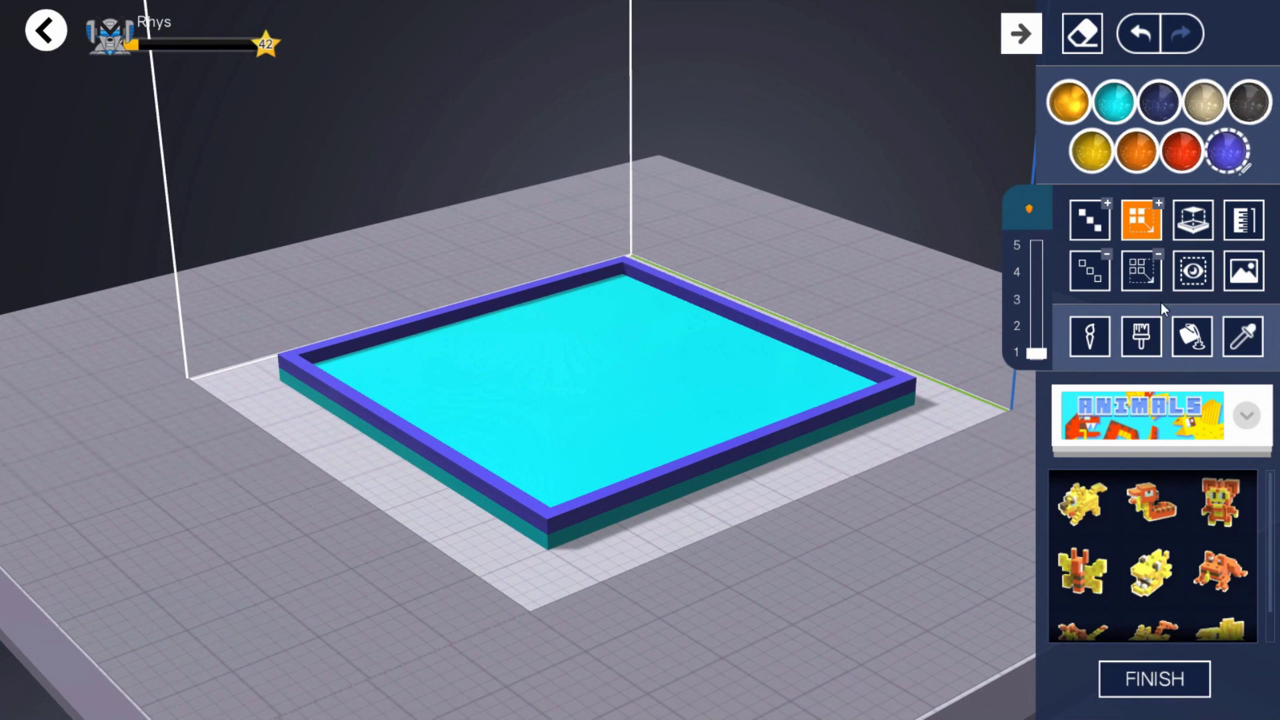
{"action": "left_click", "coordinate": [1200, 227]}
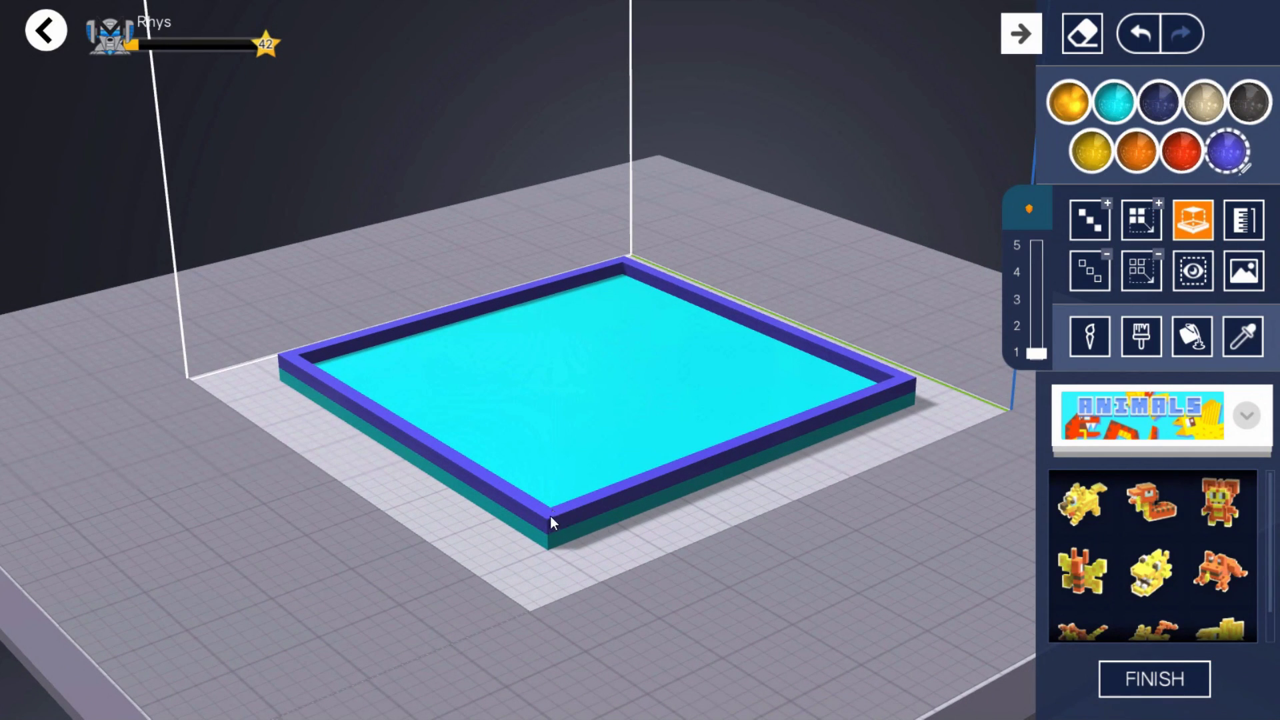
{"action": "left_click_drag", "start_coordinate": [546, 513], "coordinate": [531, 449]}
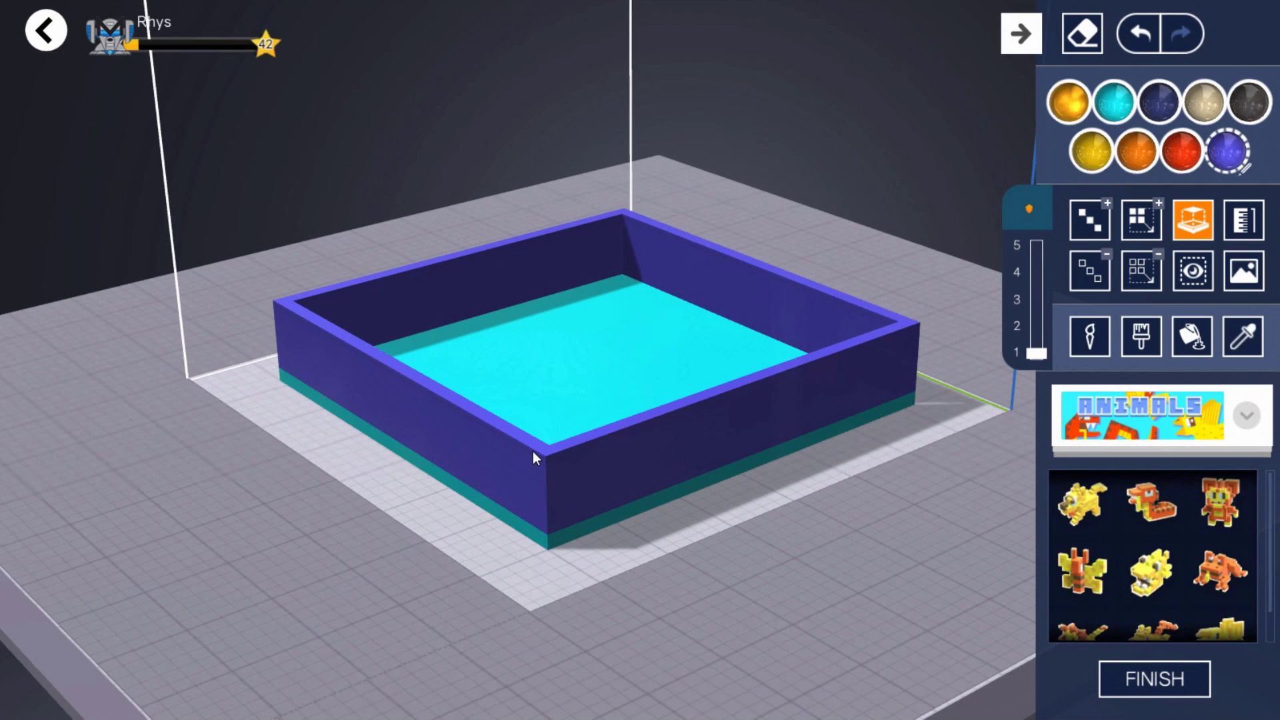
Cut a full-height doorway near diagonally opposite corners of the maze, in two opposing perimeter walls, keeping the cyan floor
{"action": "left_click_drag", "start_coordinate": [763, 610], "coordinate": [987, 480]}
{"action": "left_click", "coordinate": [1147, 278]}
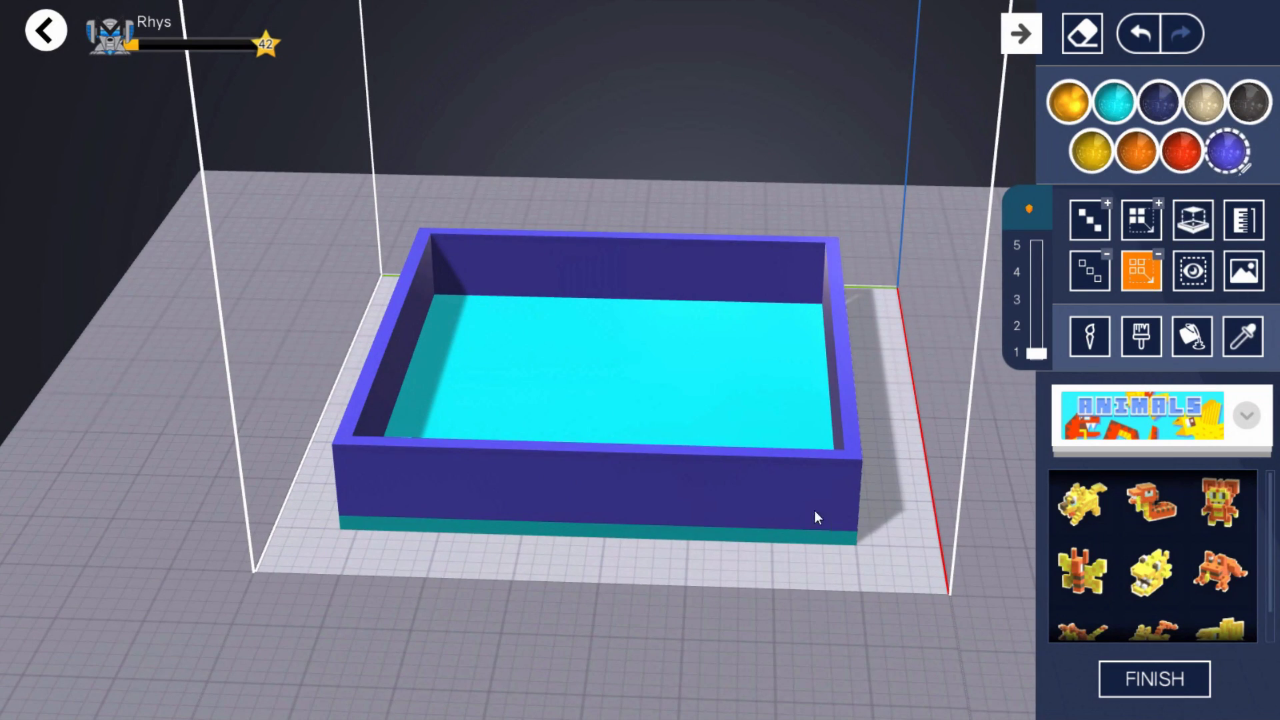
{"action": "left_click_drag", "start_coordinate": [741, 456], "coordinate": [776, 508]}
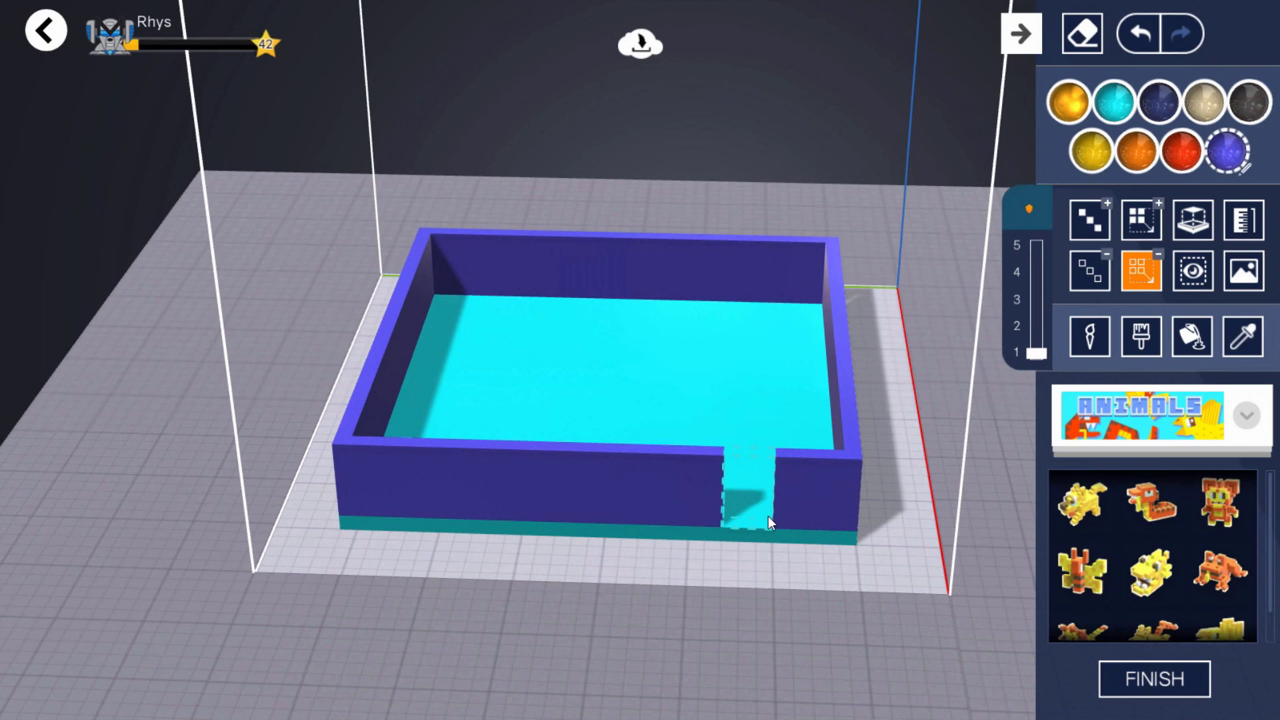
{"action": "left_click_drag", "start_coordinate": [809, 531], "coordinate": [390, 512]}
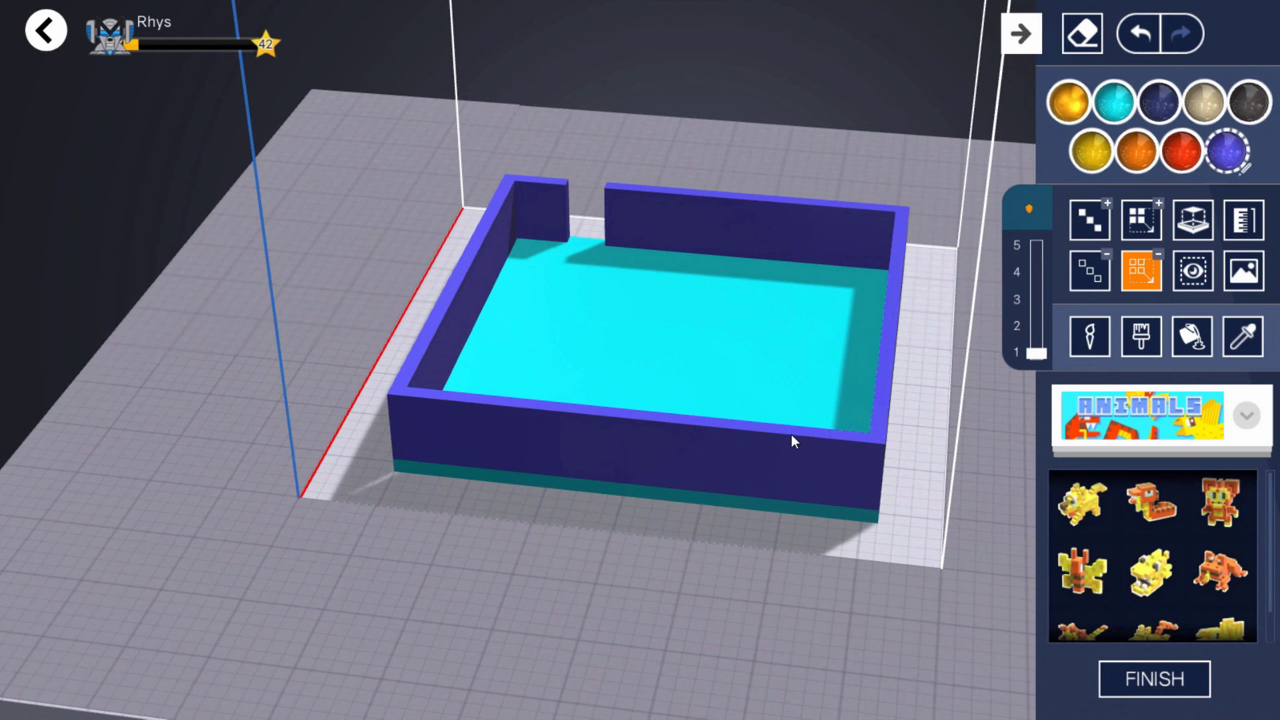
{"action": "left_click", "coordinate": [809, 496]}
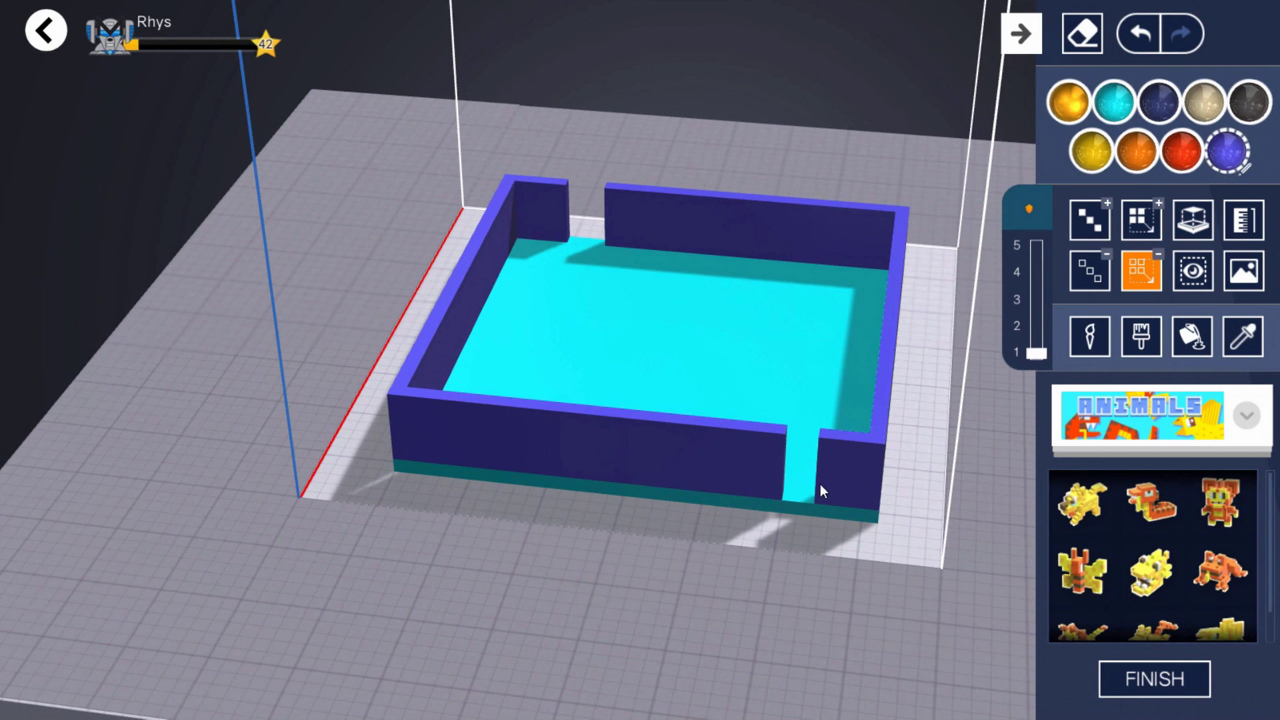
Paint the wall blocks on both sides of one doorway orange from top to floor
{"action": "mouse_move", "coordinate": [622, 513]}
{"action": "left_mouse_down"}
{"action": "mouse_move", "coordinate": [700, 541]}
{"action": "mouse_move", "coordinate": [625, 533]}
{"action": "left_mouse_up"}
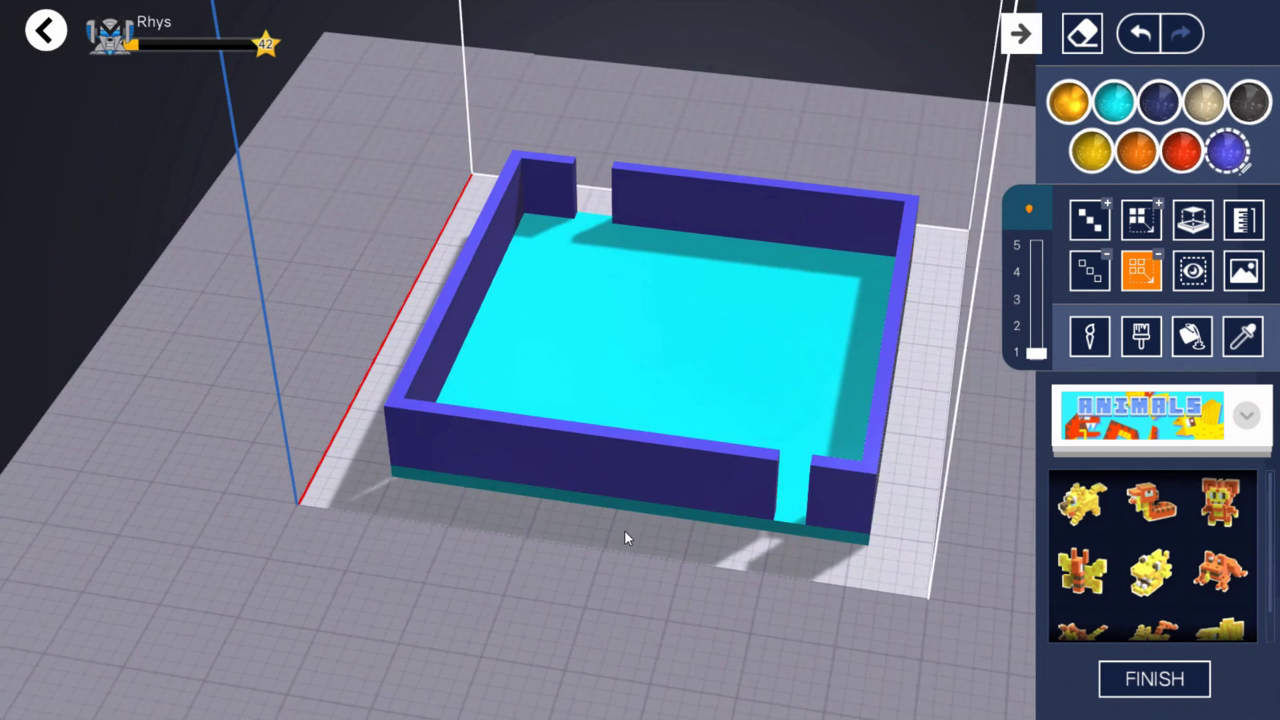
{"action": "left_click", "coordinate": [1197, 219]}
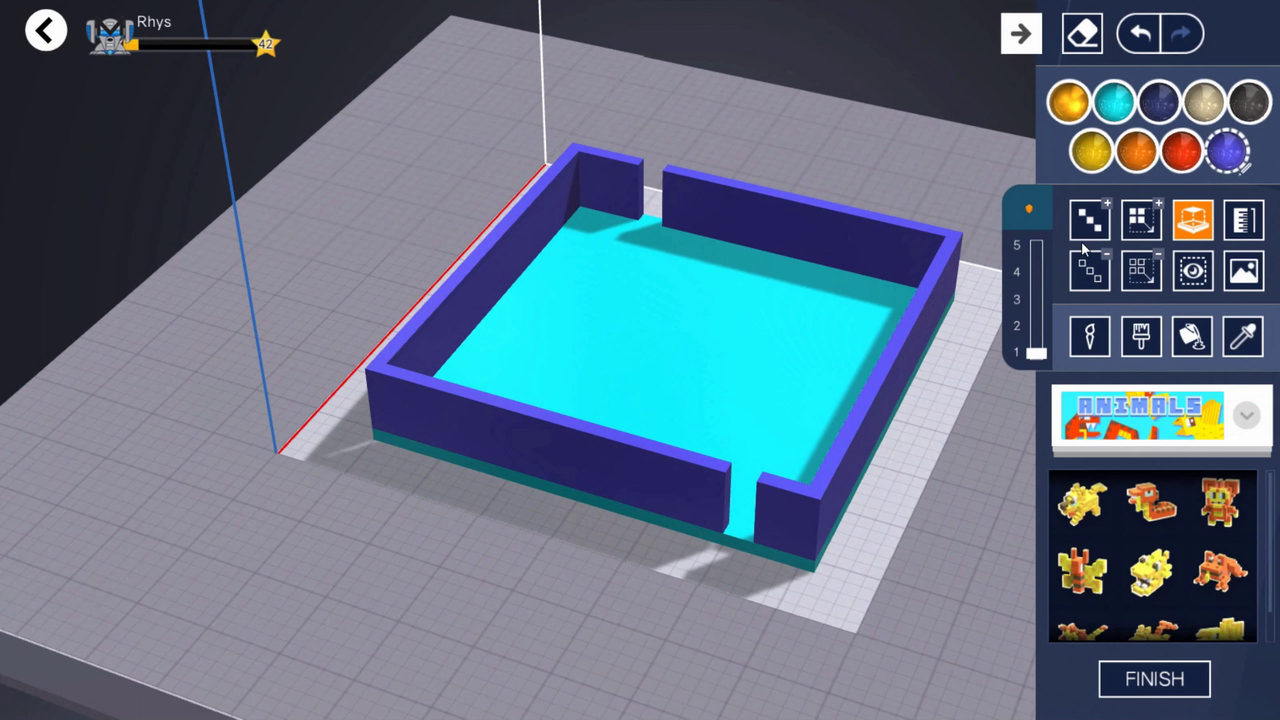
{"action": "left_click", "coordinate": [1137, 152]}
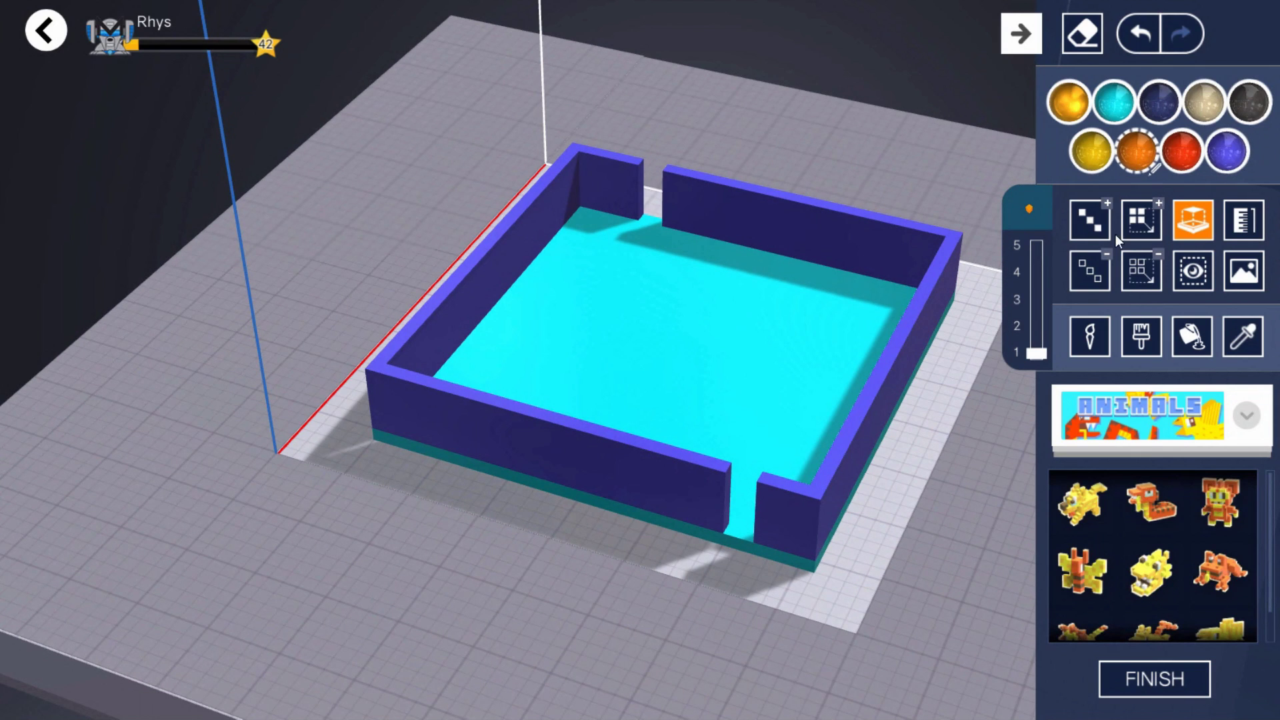
{"action": "left_click", "coordinate": [1092, 334]}
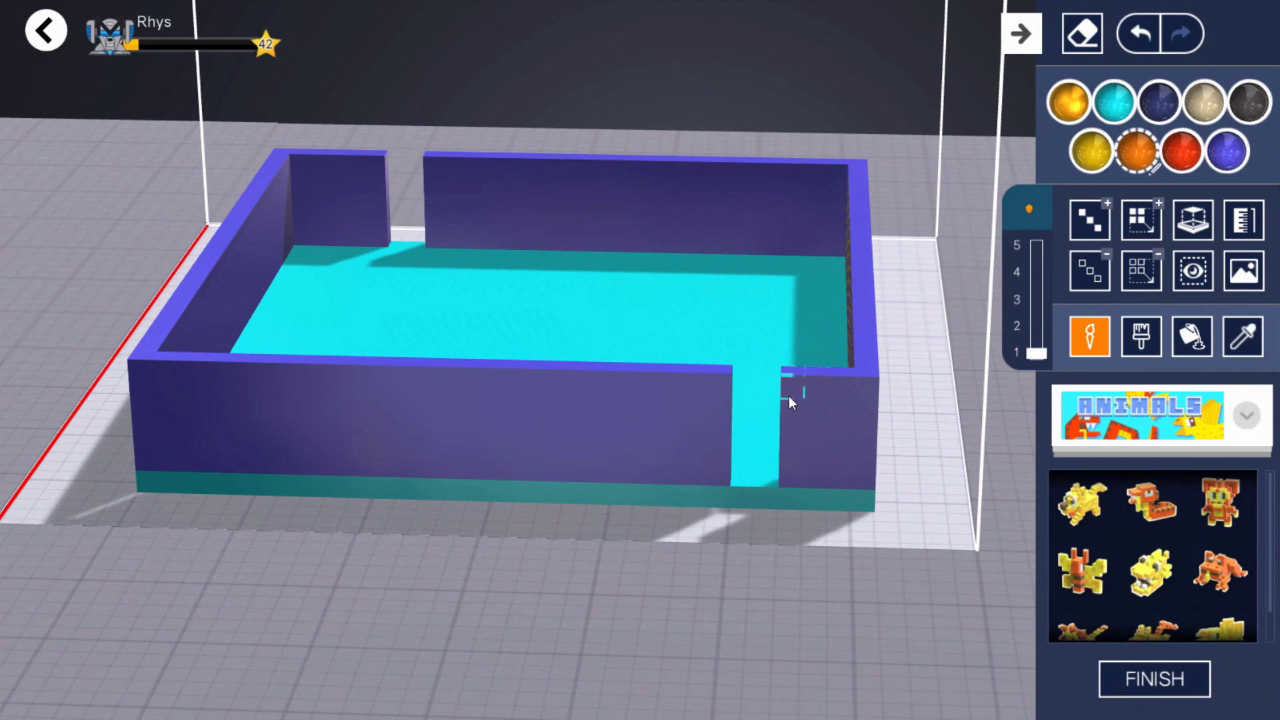
{"action": "left_click_drag", "start_coordinate": [789, 396], "coordinate": [788, 472]}
{"action": "left_click_drag", "start_coordinate": [722, 376], "coordinate": [719, 466]}
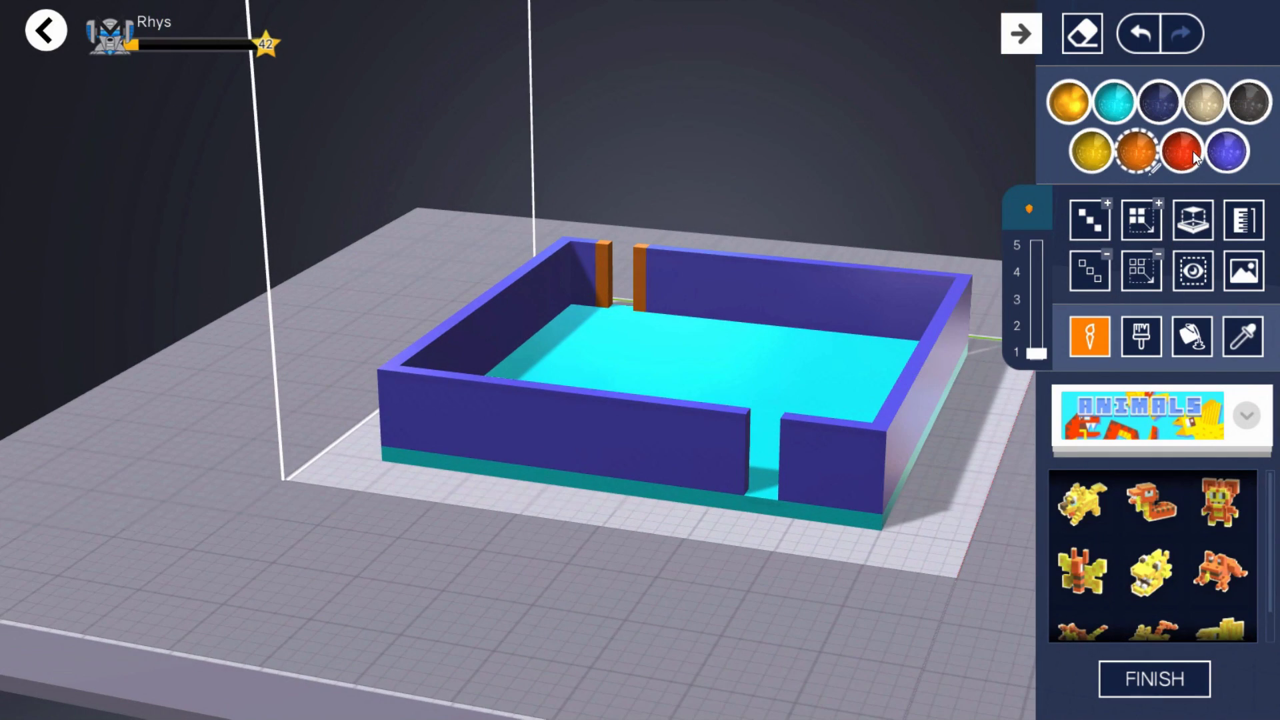
Paint the wall blocks on both sides of the opposite doorway red from top to floor
{"action": "left_click", "coordinate": [1182, 152]}
{"action": "left_click_drag", "start_coordinate": [744, 417], "coordinate": [739, 482]}
{"action": "left_click_drag", "start_coordinate": [786, 421], "coordinate": [787, 486]}
{"action": "left_click_drag", "start_coordinate": [928, 438], "coordinate": [524, 557]}
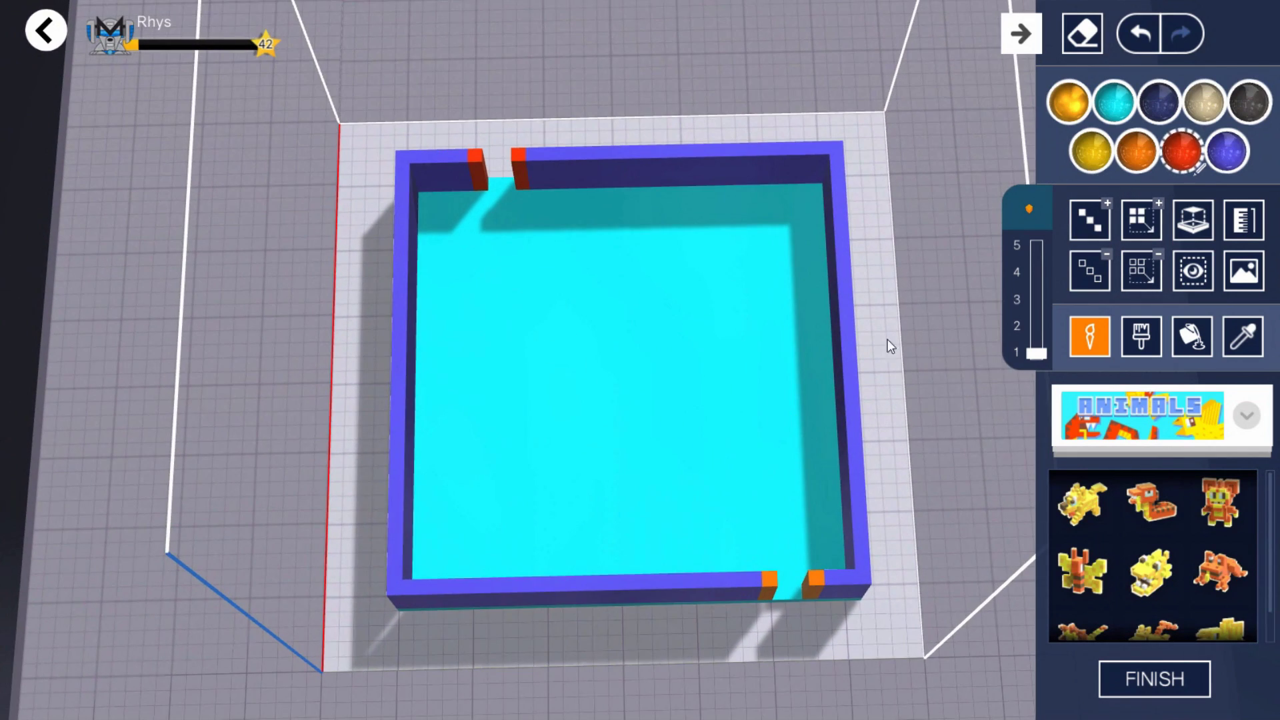
Add two parallel purple walls running inward from the red doorway, turning the one nearer the corner sideways into a short hook
{"action": "left_click", "coordinate": [1228, 150]}
{"action": "left_click", "coordinate": [1141, 221]}
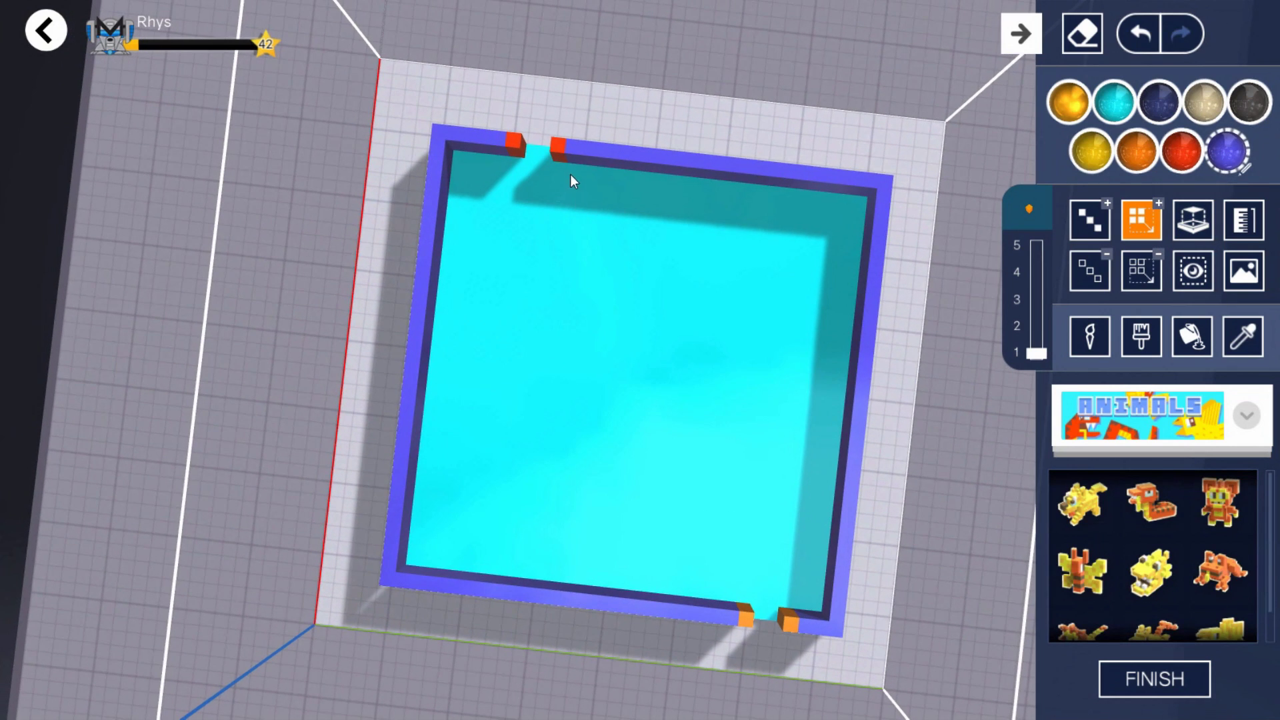
{"action": "left_click_drag", "start_coordinate": [561, 164], "coordinate": [557, 238]}
{"action": "left_click_drag", "start_coordinate": [512, 161], "coordinate": [508, 240]}
{"action": "left_click", "coordinate": [477, 227]}
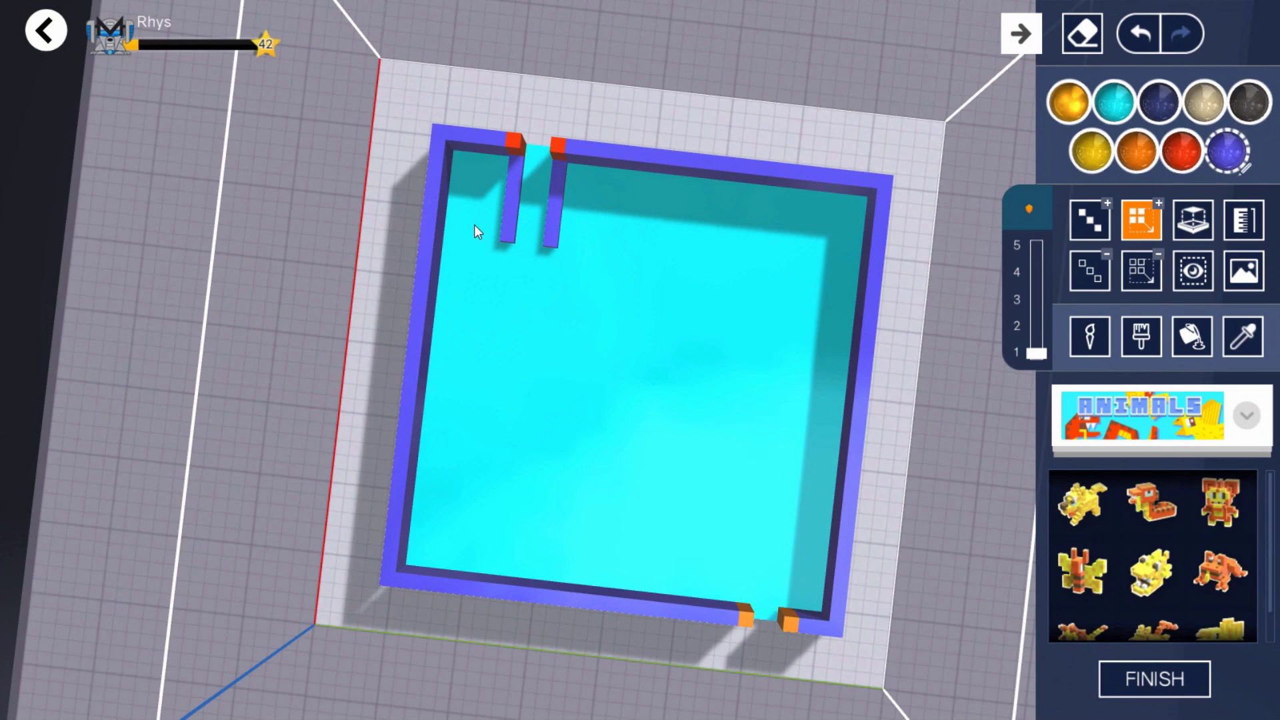
{"action": "left_click", "coordinate": [490, 232]}
Build a purple wall inward from the side wall nearest the red doorway, with an arched branch and stepped end, plus a separate narrow U-shaped wall
{"action": "mouse_move", "coordinate": [444, 276]}
{"action": "left_mouse_down"}
{"action": "mouse_move", "coordinate": [620, 289]}
{"action": "mouse_move", "coordinate": [590, 260]}
{"action": "mouse_move", "coordinate": [594, 218]}
{"action": "left_mouse_up"}
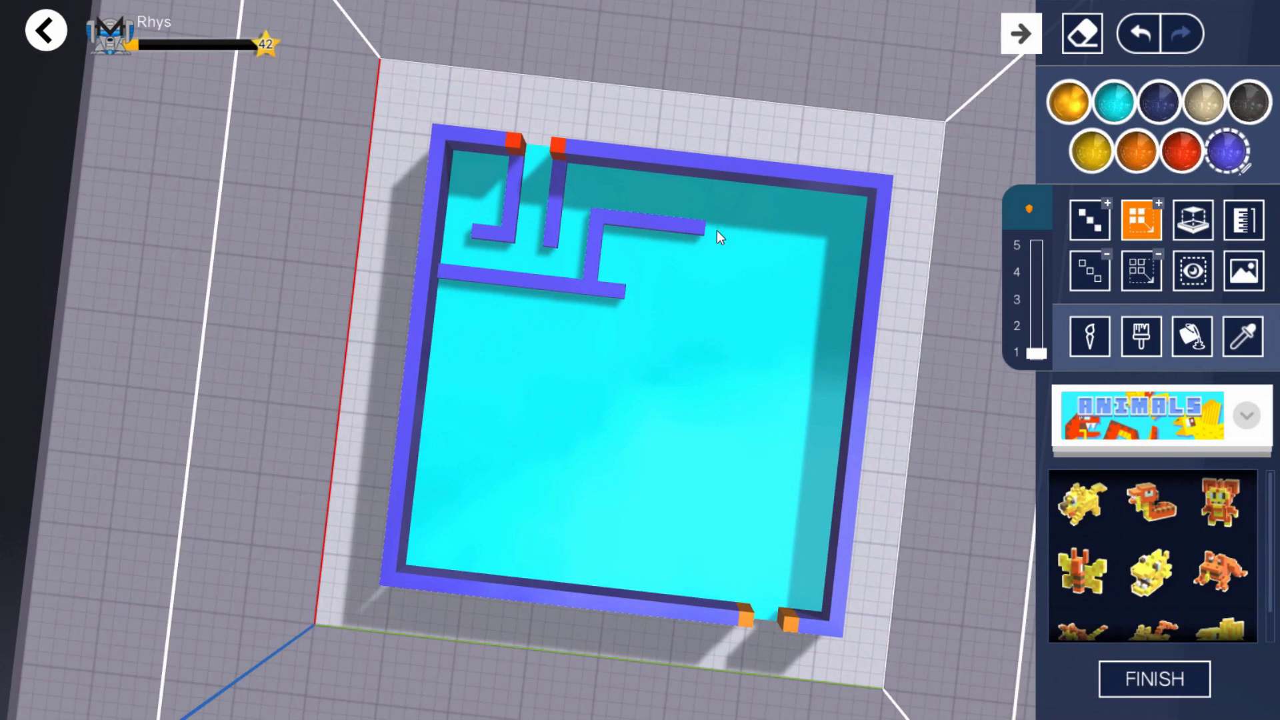
{"action": "left_click_drag", "start_coordinate": [733, 234], "coordinate": [724, 298]}
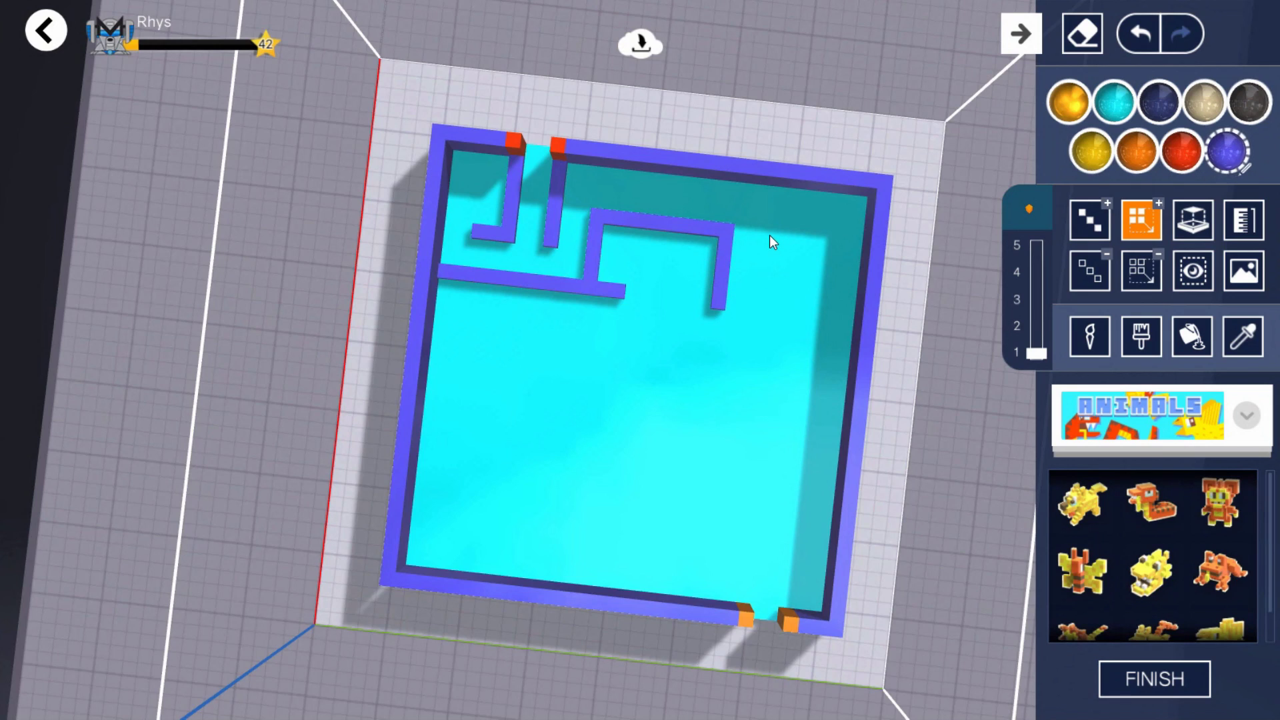
{"action": "left_click_drag", "start_coordinate": [772, 255], "coordinate": [766, 308]}
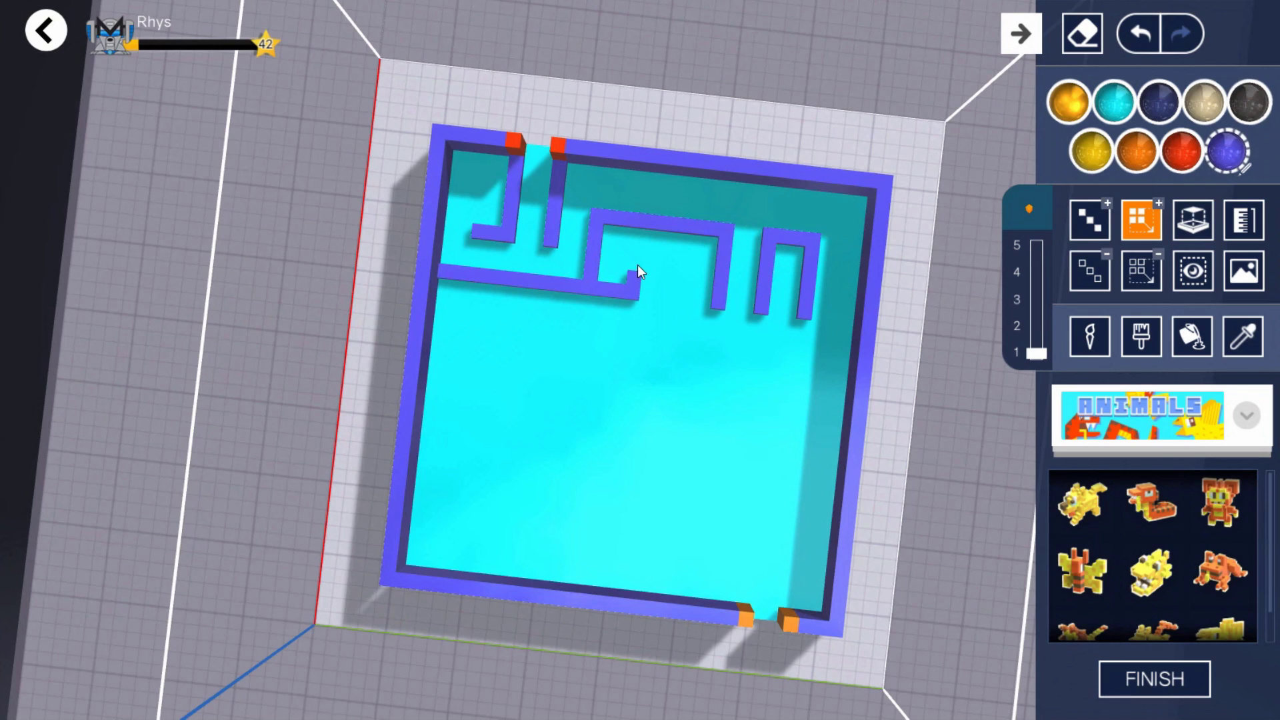
{"action": "mouse_move", "coordinate": [639, 261]}
{"action": "left_mouse_down"}
{"action": "mouse_move", "coordinate": [646, 273]}
{"action": "mouse_move", "coordinate": [680, 266]}
{"action": "left_mouse_up"}
Add an L-shaped purple wall below the stepped wall, removing its top block to leave a passage between them
{"action": "right_click_drag", "start_coordinate": [669, 364], "coordinate": [679, 340]}
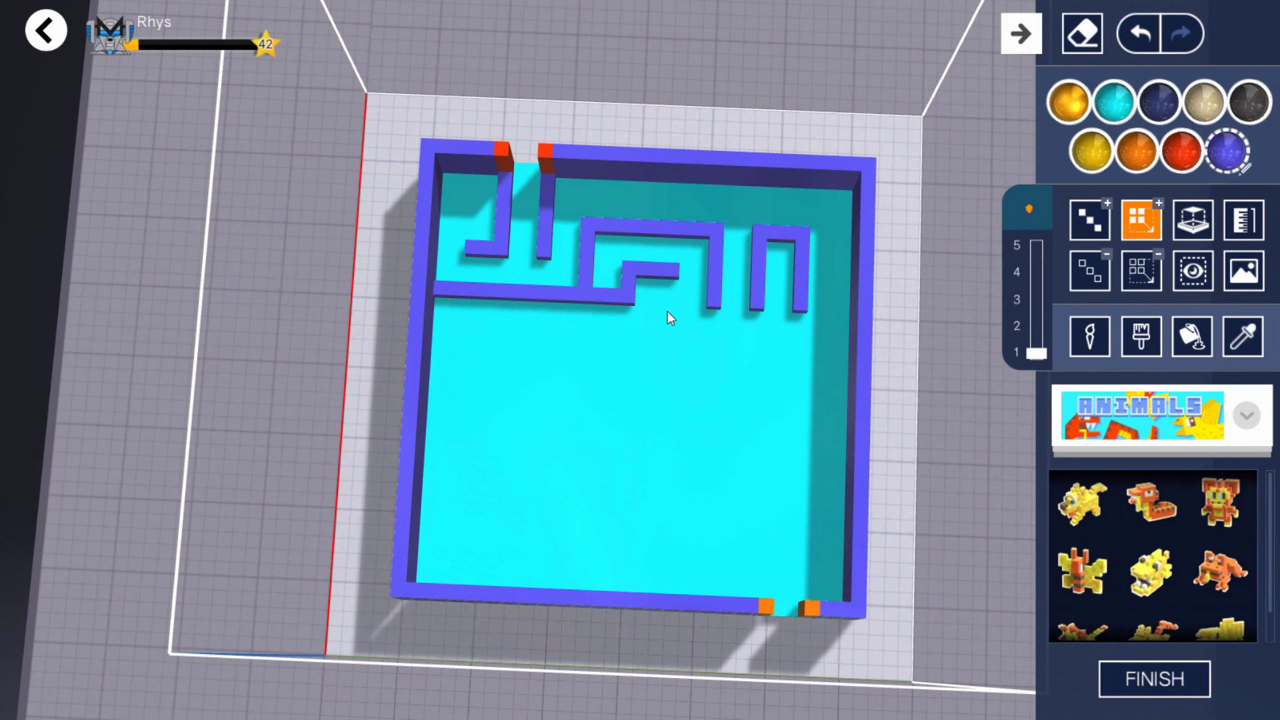
{"action": "left_click_drag", "start_coordinate": [666, 307], "coordinate": [669, 342]}
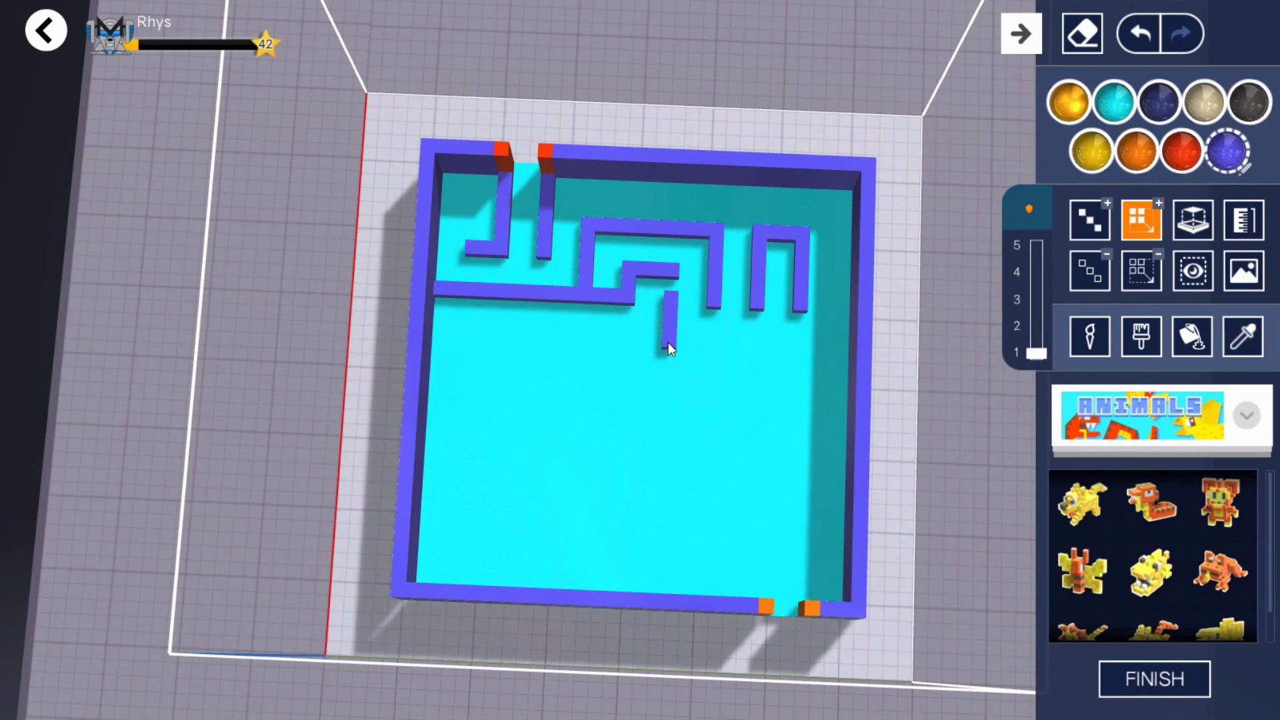
{"action": "left_click", "coordinate": [1094, 269]}
{"action": "left_click", "coordinate": [672, 301]}
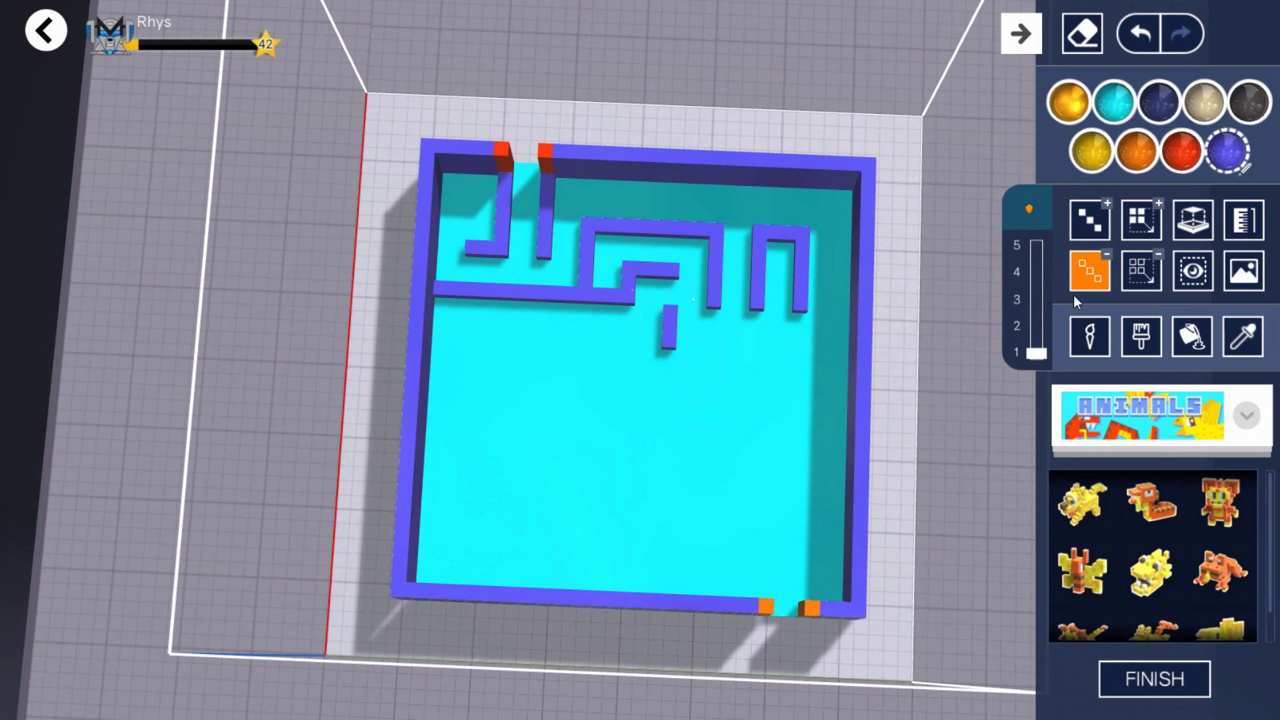
{"action": "left_click", "coordinate": [1140, 223]}
{"action": "left_click_drag", "start_coordinate": [661, 341], "coordinate": [548, 341]}
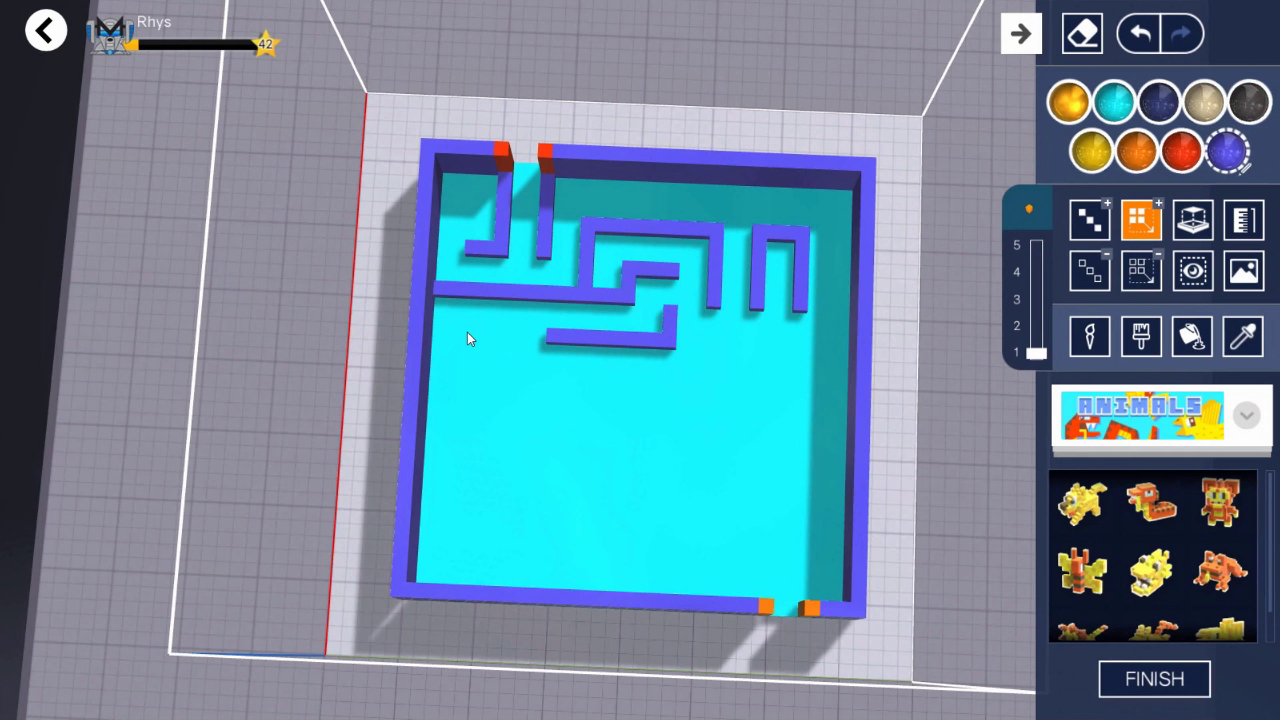
Build a narrow upside-down U of purple walls between the L-shaped wall and the side wall nearest the red doorway
{"action": "left_click_drag", "start_coordinate": [473, 335], "coordinate": [468, 390]}
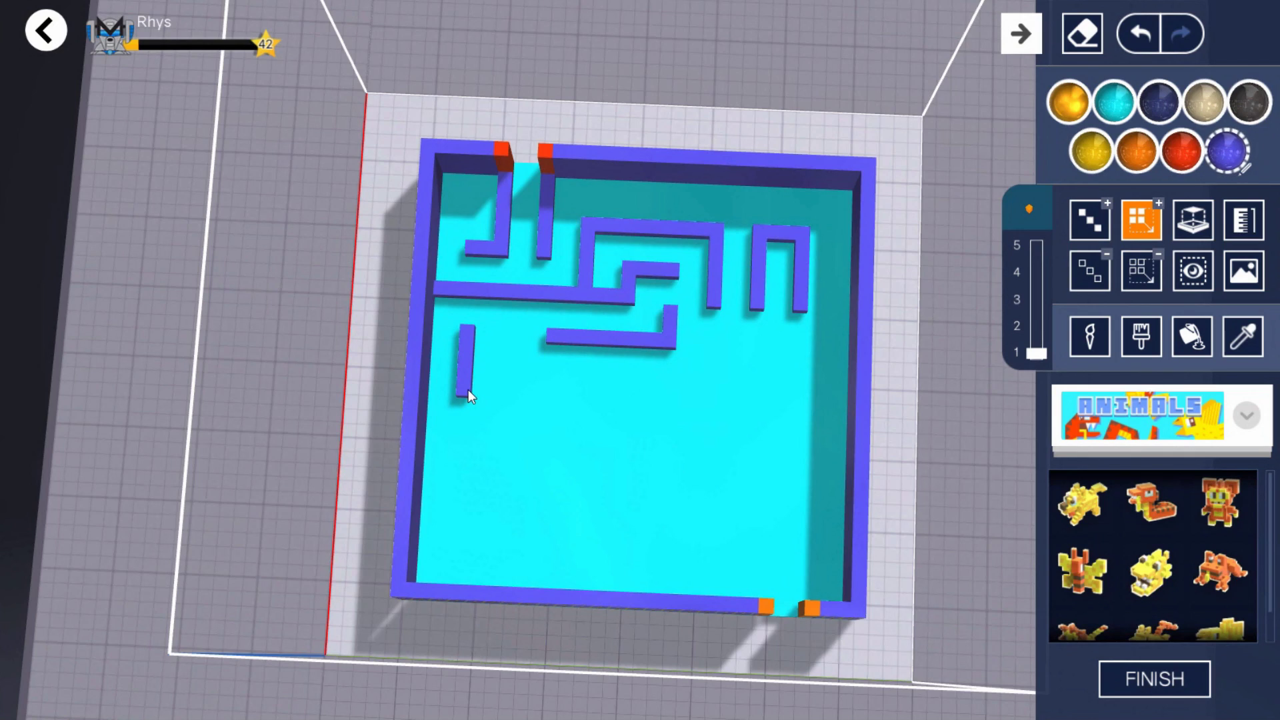
{"action": "left_click", "coordinate": [1140, 33]}
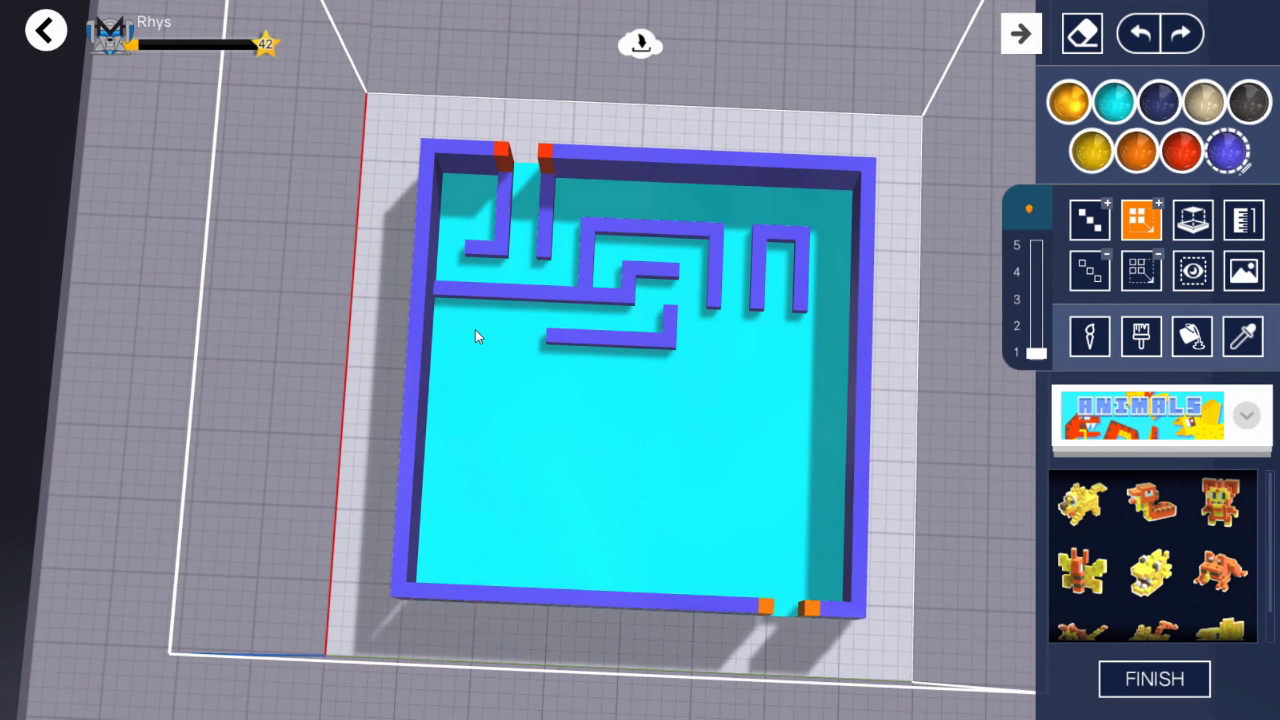
{"action": "left_click_drag", "start_coordinate": [473, 330], "coordinate": [469, 389]}
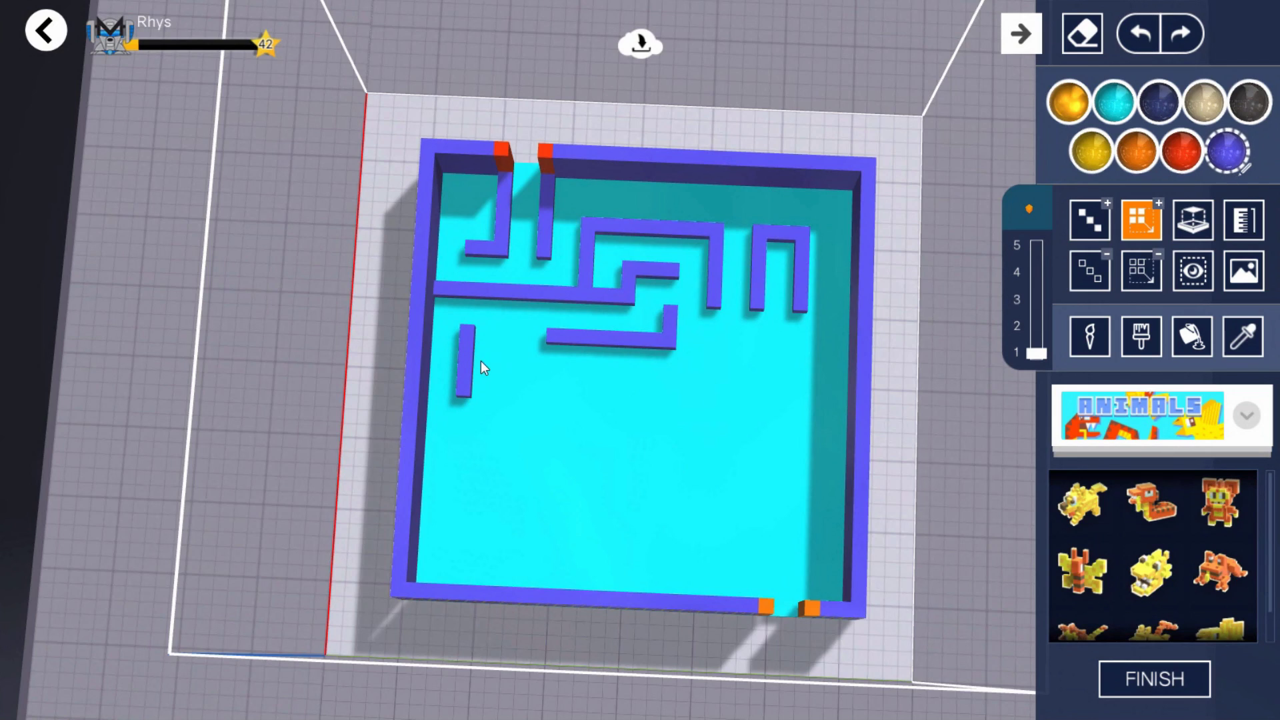
{"action": "left_click_drag", "start_coordinate": [483, 333], "coordinate": [494, 337]}
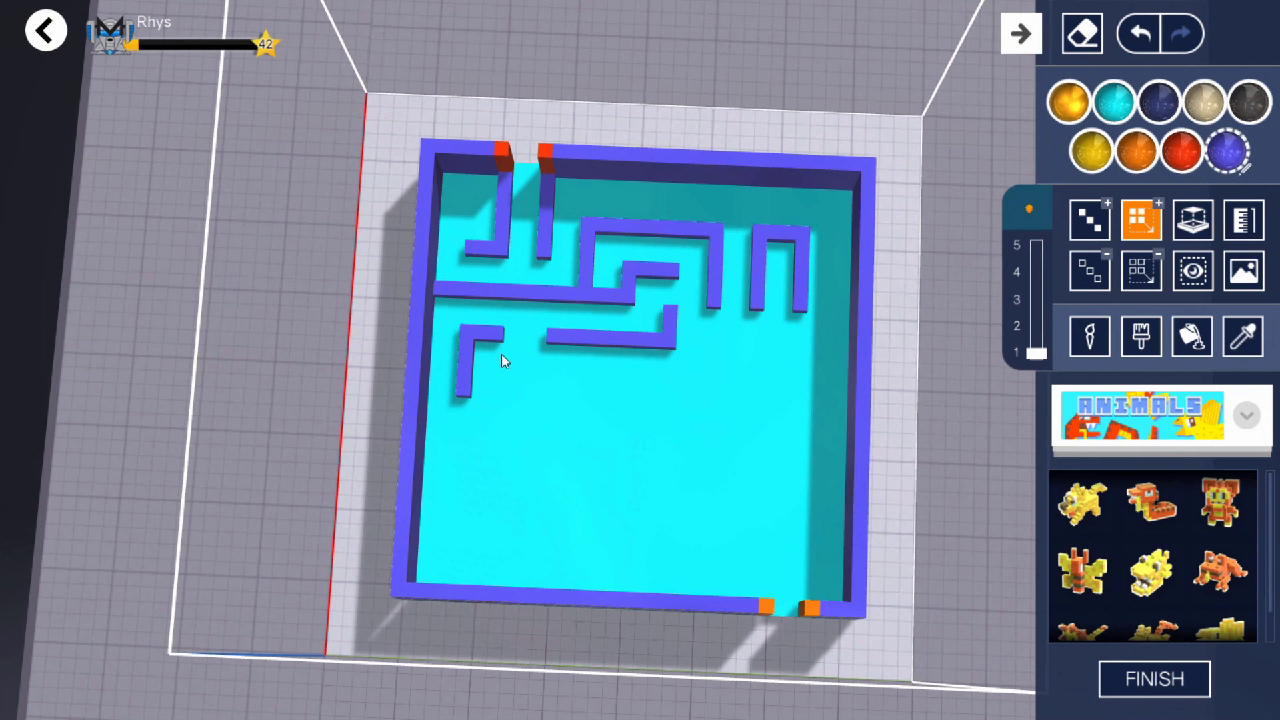
{"action": "mouse_move", "coordinate": [511, 339]}
{"action": "left_mouse_down"}
{"action": "mouse_move", "coordinate": [511, 426]}
{"action": "mouse_move", "coordinate": [465, 420]}
{"action": "left_mouse_up"}
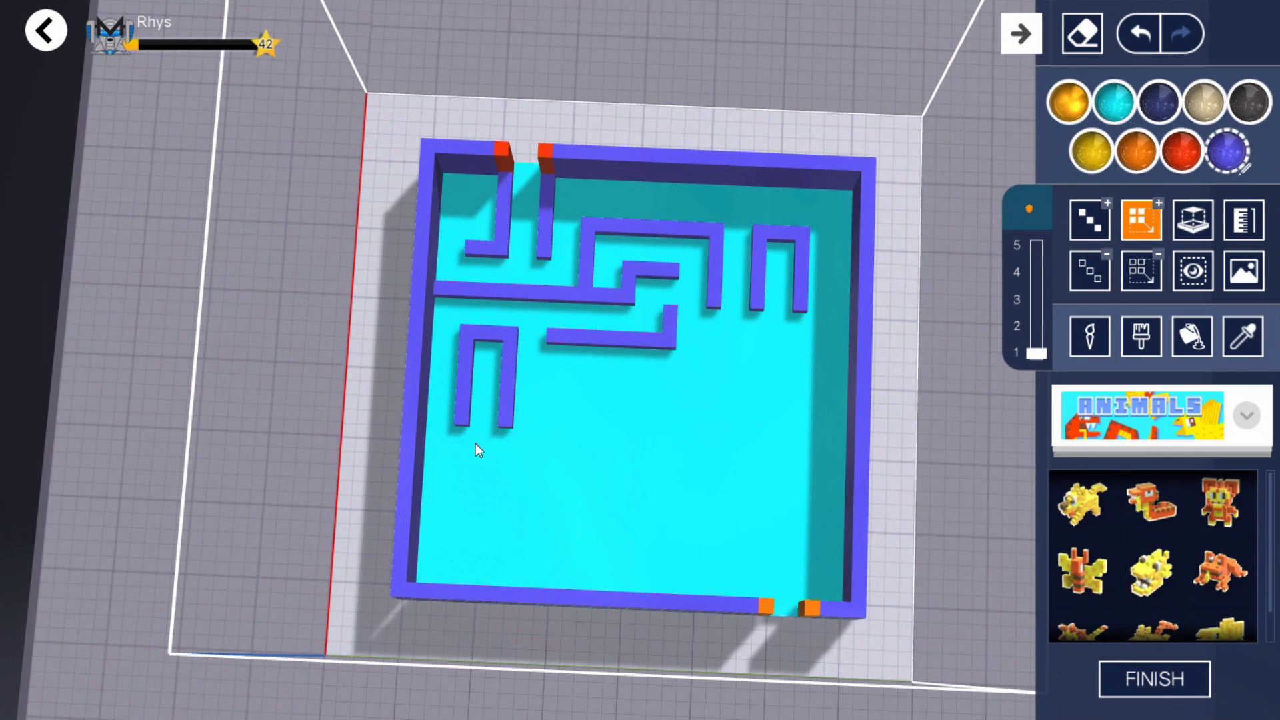
Wrap the narrow U with nested L-shaped purple walls branching from the side wall, the central wall and the orange-doorway wall
{"action": "left_click_drag", "start_coordinate": [431, 463], "coordinate": [546, 470]}
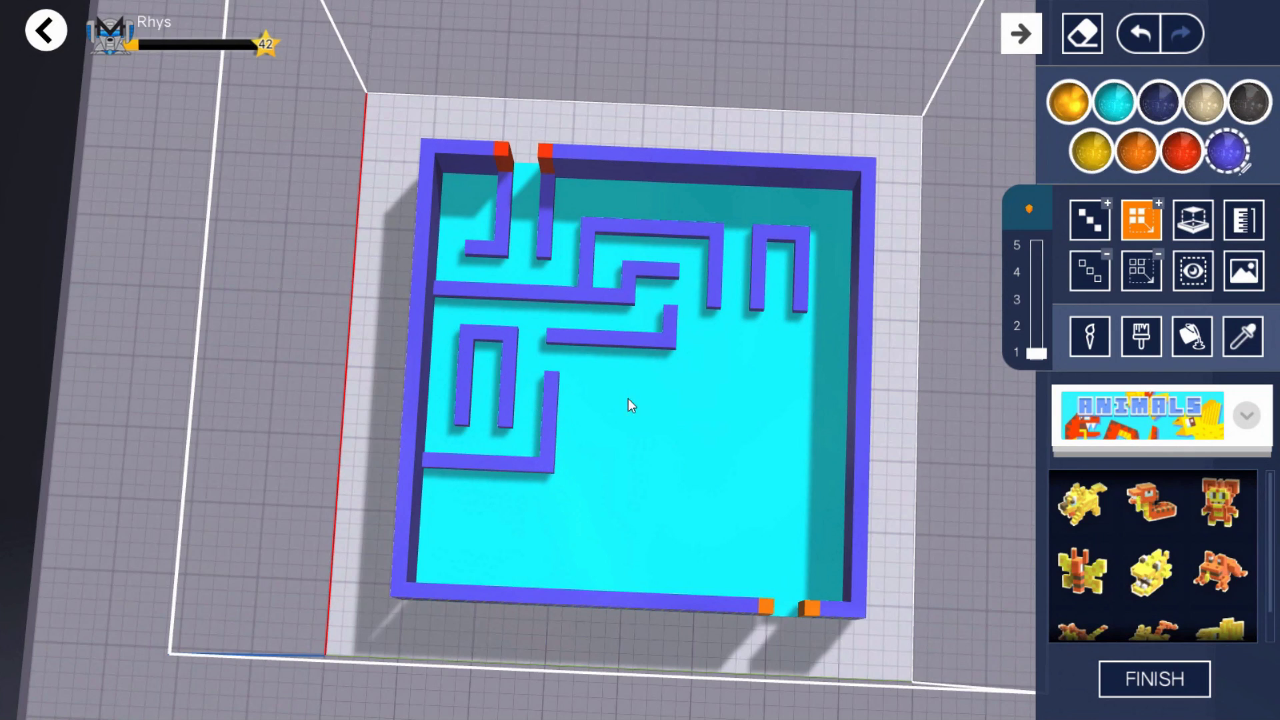
{"action": "left_click_drag", "start_coordinate": [597, 348], "coordinate": [589, 474]}
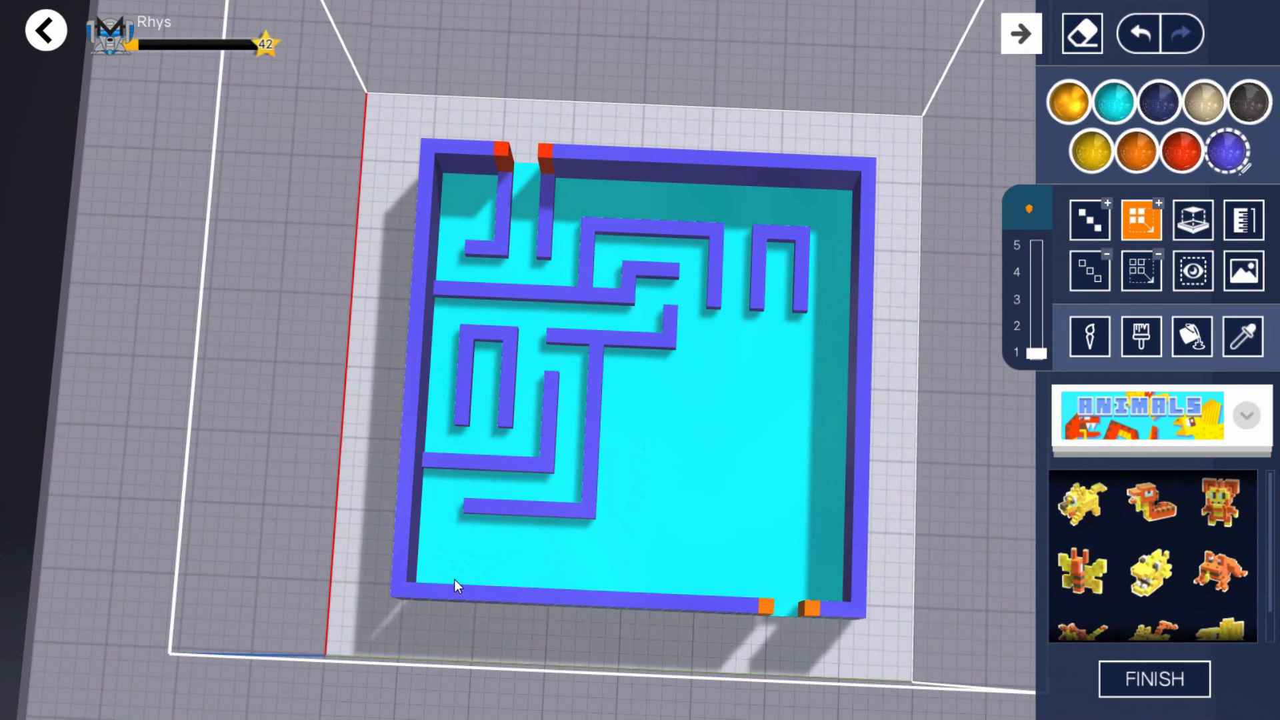
{"action": "mouse_move", "coordinate": [480, 556]}
{"action": "left_mouse_down"}
{"action": "mouse_move", "coordinate": [628, 555]}
{"action": "mouse_move", "coordinate": [629, 473]}
{"action": "left_mouse_up"}
Extend the central wall to join the separate U-shaped wall, and add a hook beneath it, erasing the hook's upturned stub and end blocks
{"action": "mouse_move", "coordinate": [642, 377]}
{"action": "left_mouse_down"}
{"action": "mouse_move", "coordinate": [644, 410]}
{"action": "mouse_move", "coordinate": [697, 412]}
{"action": "left_mouse_up"}
{"action": "left_click_drag", "start_coordinate": [682, 343], "coordinate": [755, 343]}
{"action": "left_click_drag", "start_coordinate": [696, 400], "coordinate": [696, 384]}
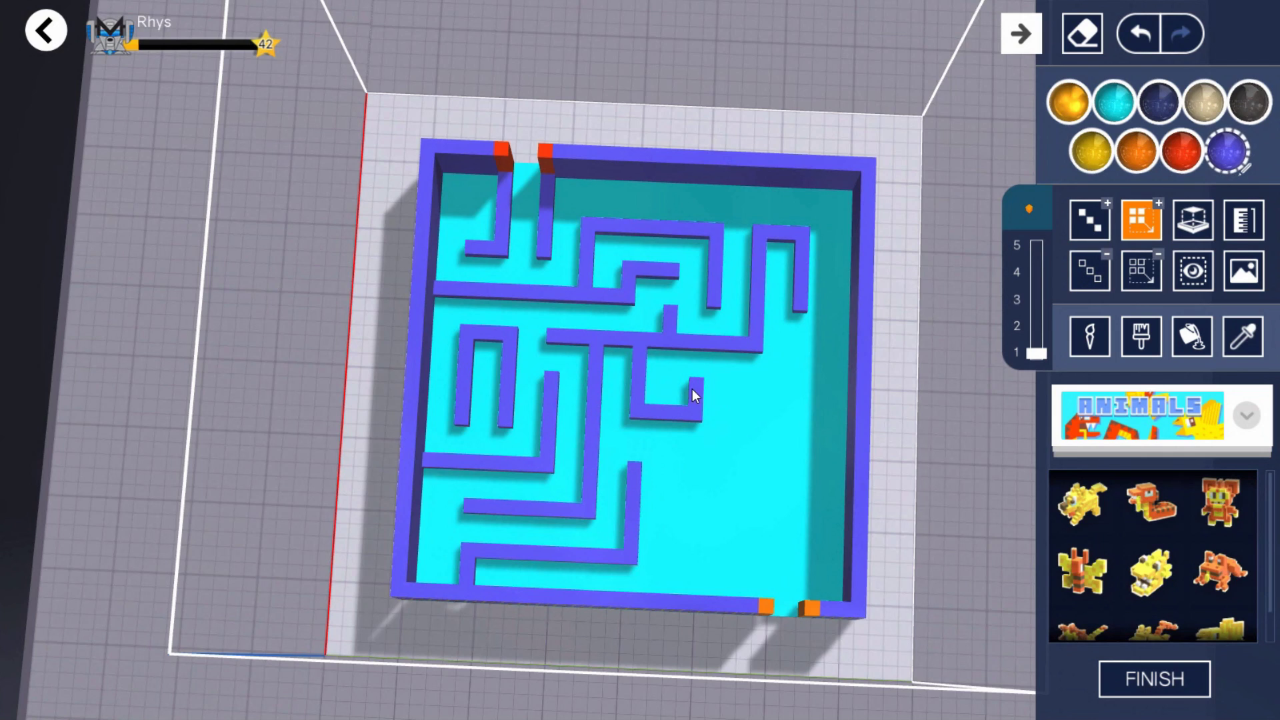
{"action": "left_click", "coordinate": [700, 413]}
{"action": "left_click", "coordinate": [1140, 273]}
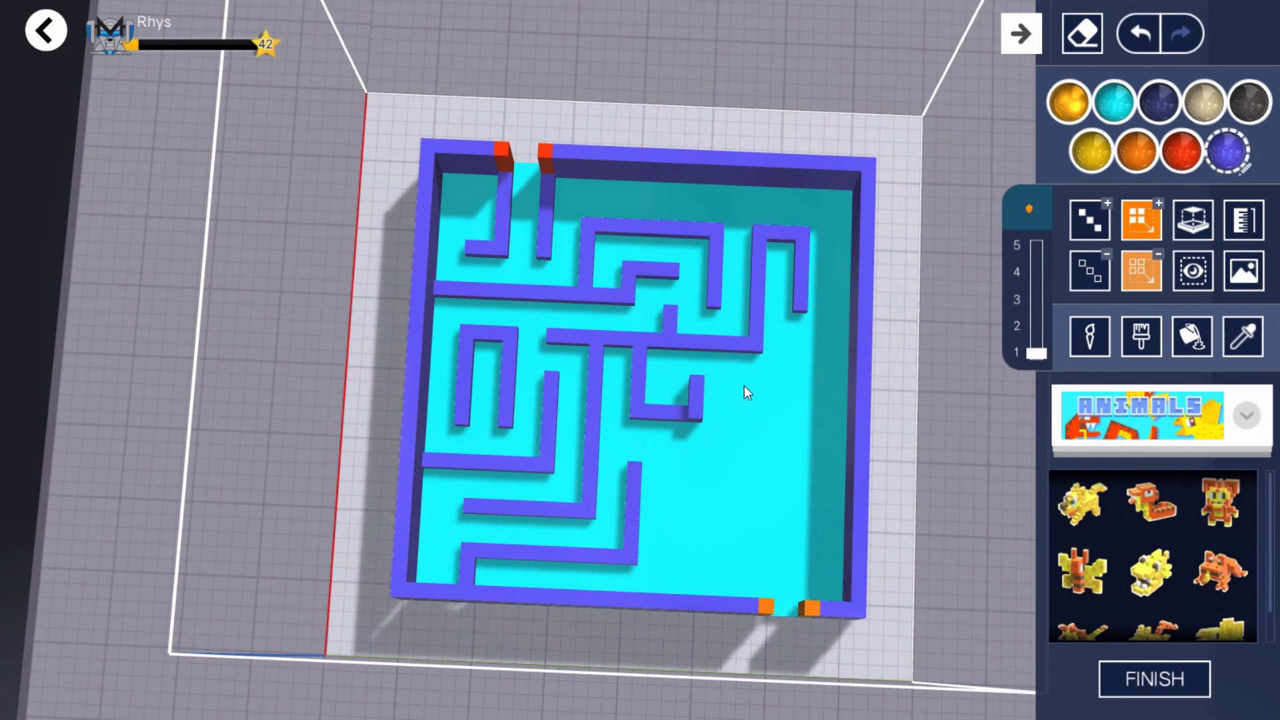
{"action": "left_click_drag", "start_coordinate": [697, 384], "coordinate": [685, 413]}
{"action": "left_click", "coordinate": [1138, 212]}
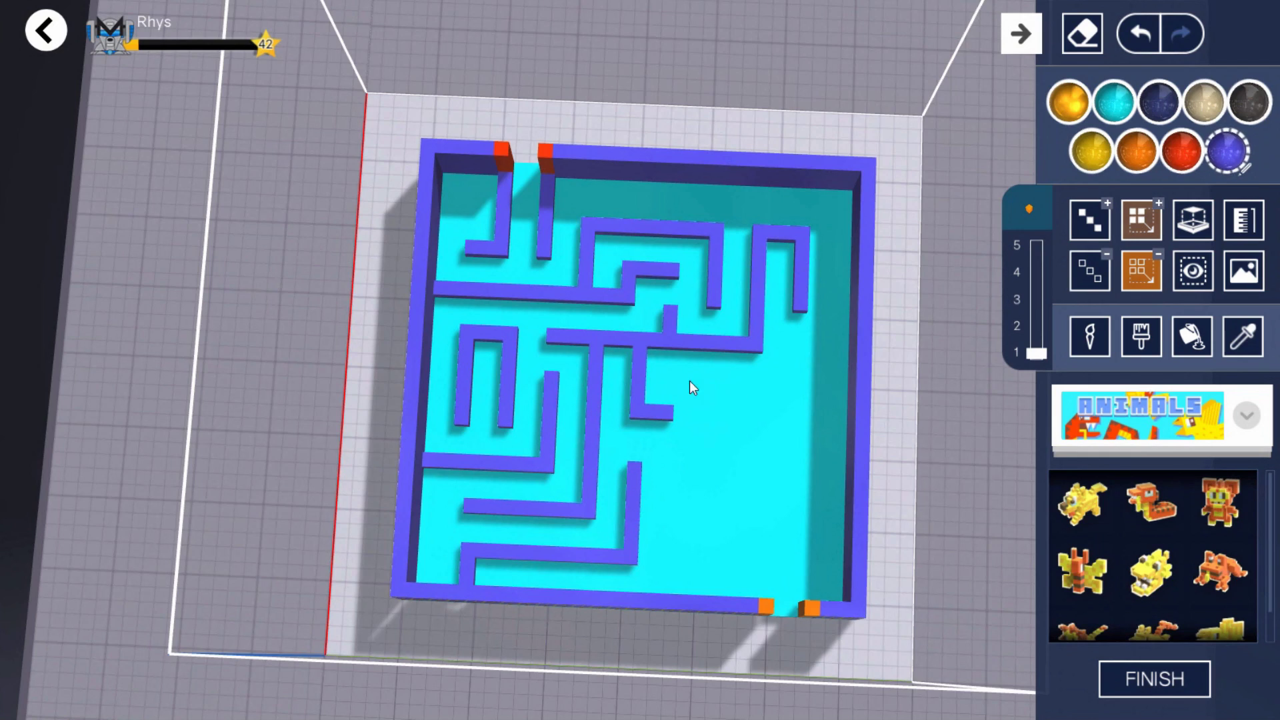
Extend the hook beneath the central wall by one block and give it an upturned purple end
{"action": "left_click", "coordinate": [671, 399]}
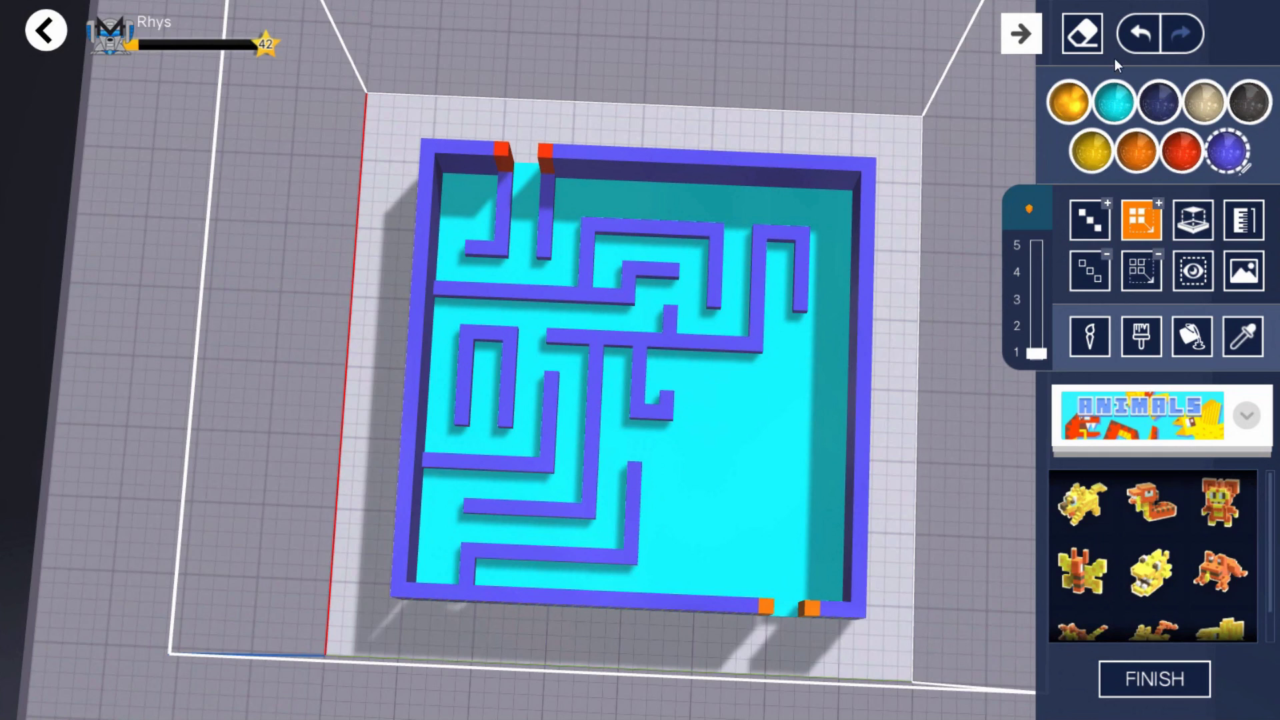
{"action": "left_click", "coordinate": [1142, 22]}
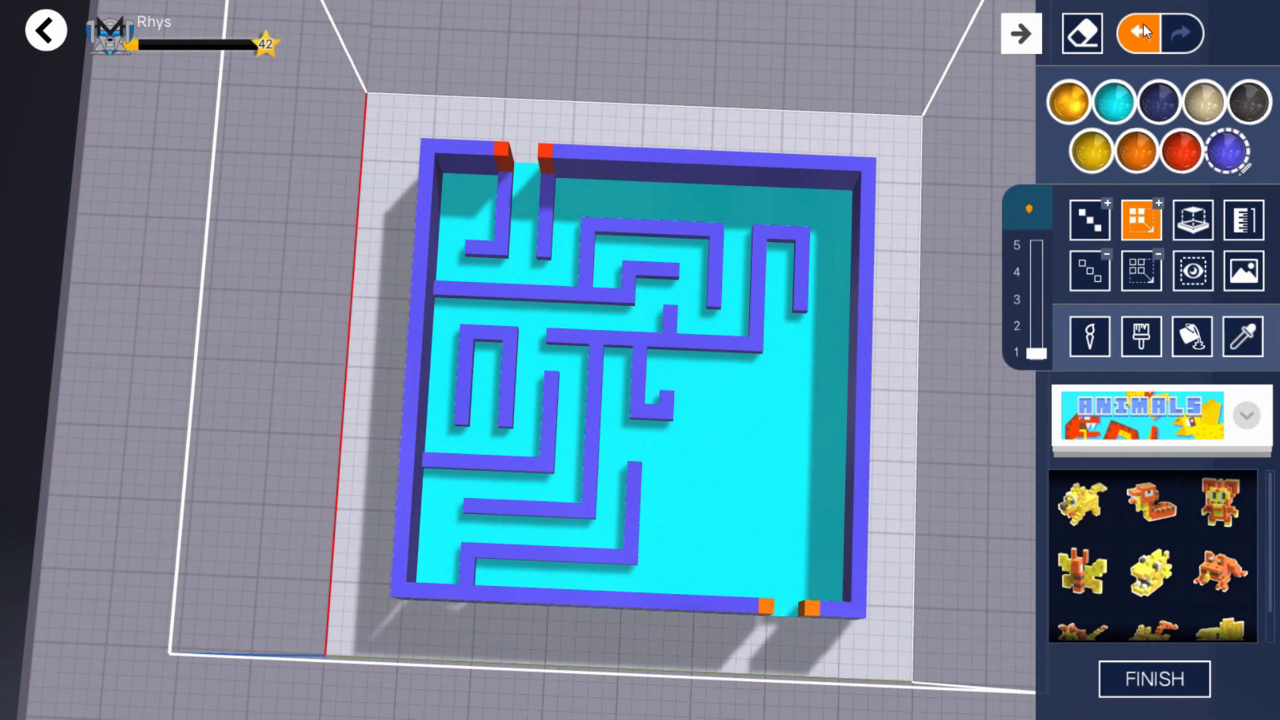
{"action": "left_click", "coordinate": [680, 385]}
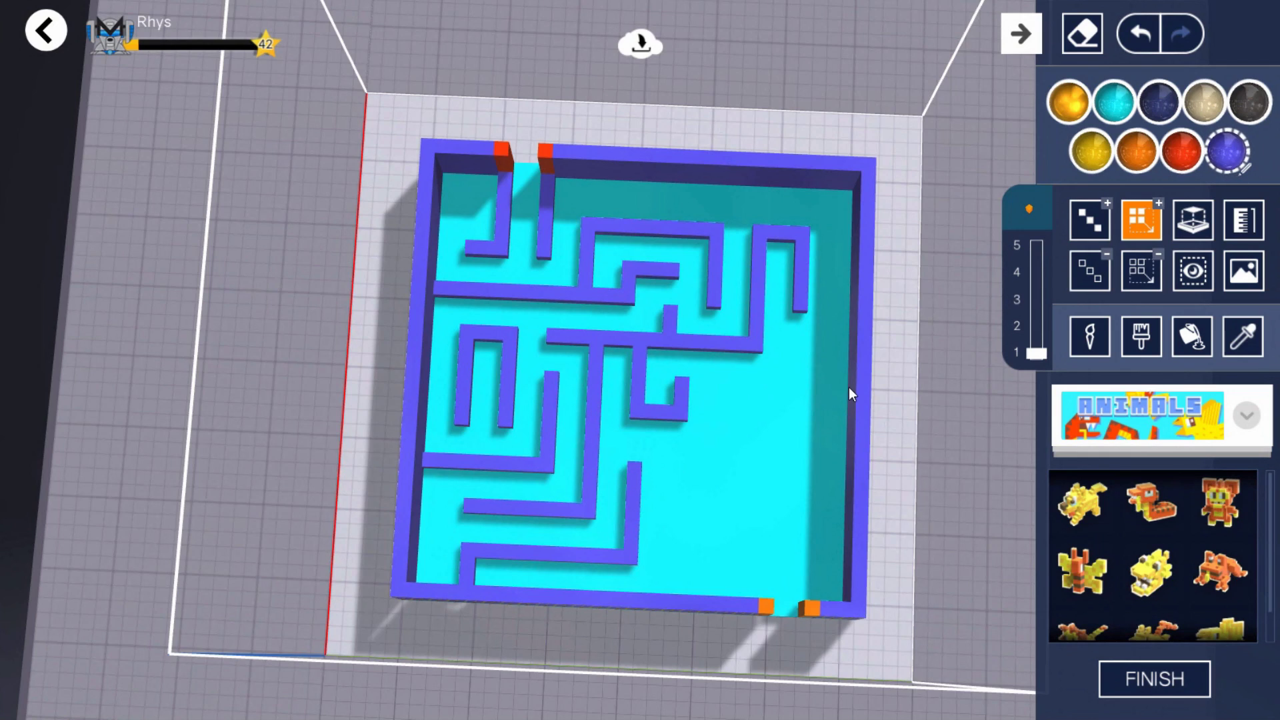
Build a stepped purple wall from the side wall nearest the orange doorway, and a winding wall from that doorway that interlocks with it
{"action": "mouse_move", "coordinate": [844, 387]}
{"action": "left_mouse_down"}
{"action": "mouse_move", "coordinate": [734, 383]}
{"action": "mouse_move", "coordinate": [735, 446]}
{"action": "left_mouse_up"}
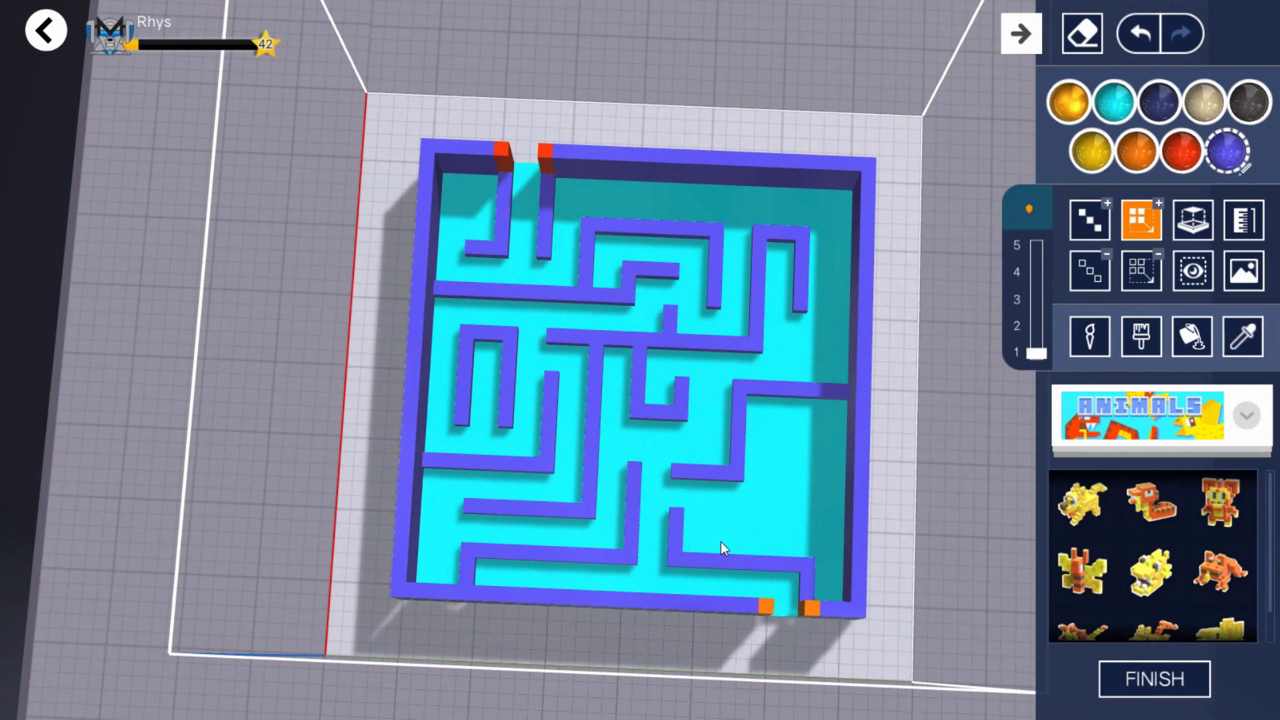
{"action": "left_click_drag", "start_coordinate": [777, 520], "coordinate": [780, 441]}
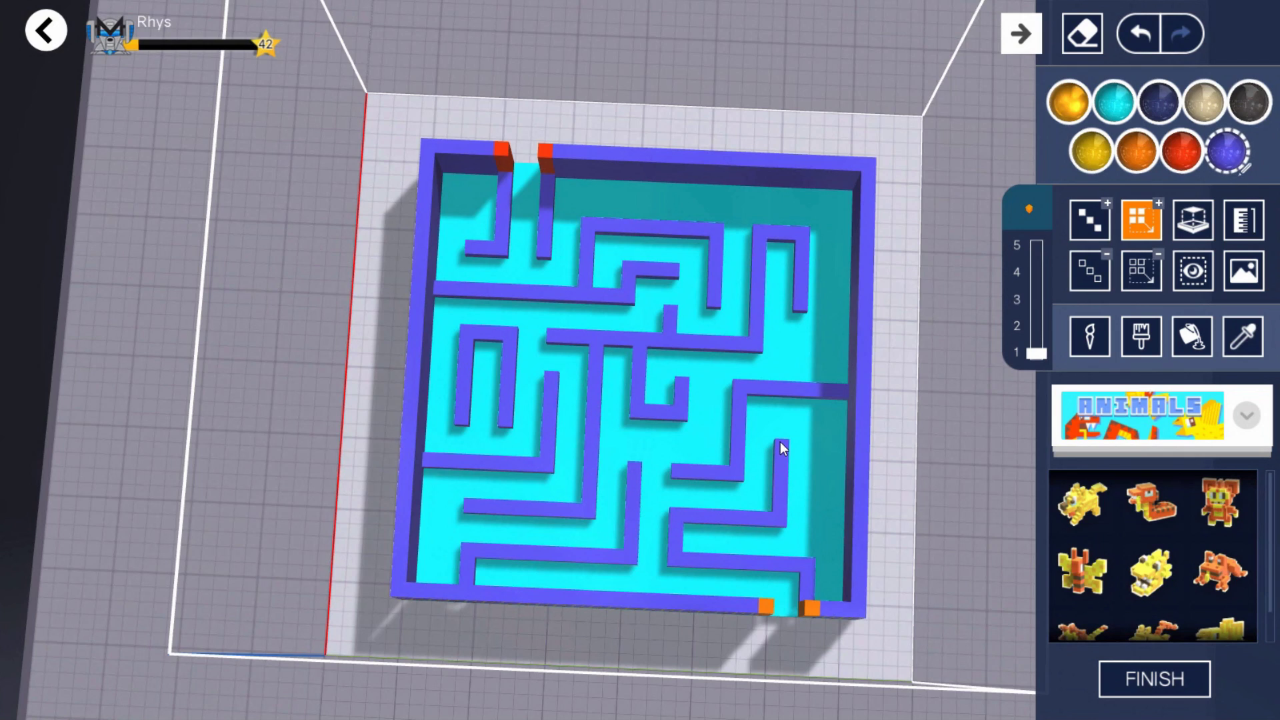
{"action": "left_click_drag", "start_coordinate": [805, 451], "coordinate": [810, 450]}
Add a short purple stub to the side wall near the orange doorway, and extend the central wall to join that same side wall
{"action": "left_click_drag", "start_coordinate": [840, 497], "coordinate": [815, 497]}
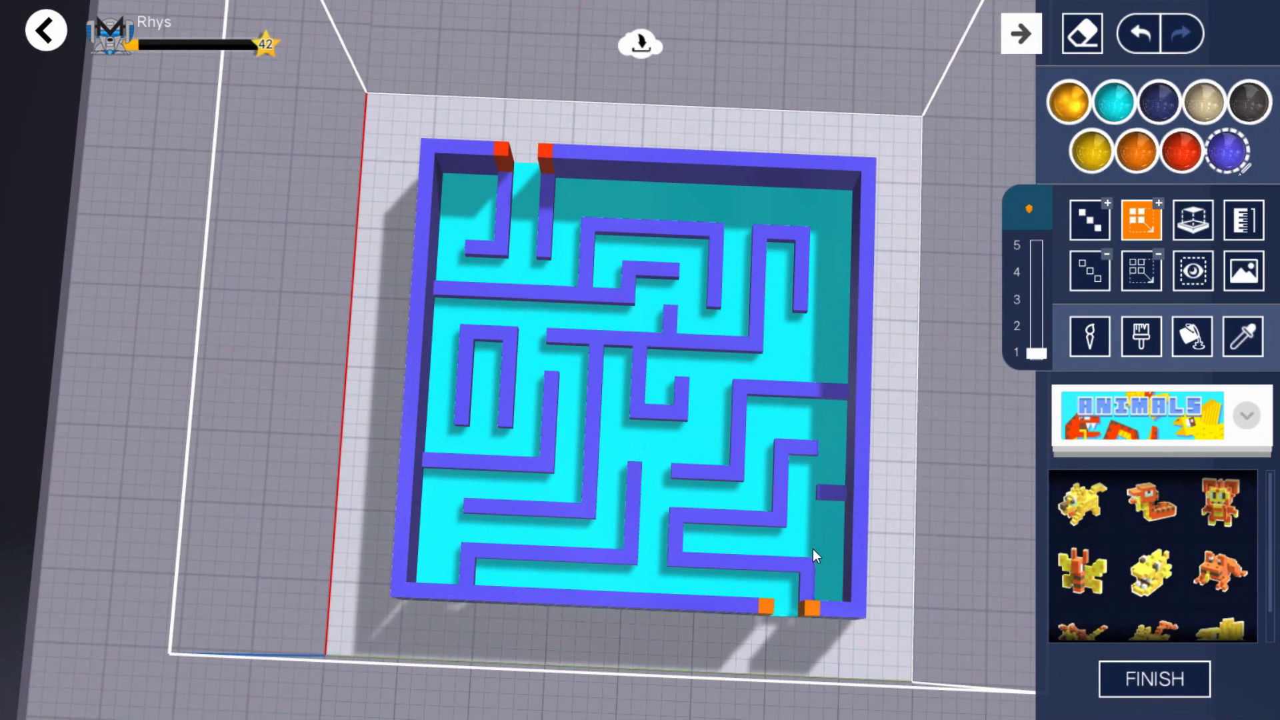
{"action": "right_click_drag", "start_coordinate": [845, 520], "coordinate": [664, 538]}
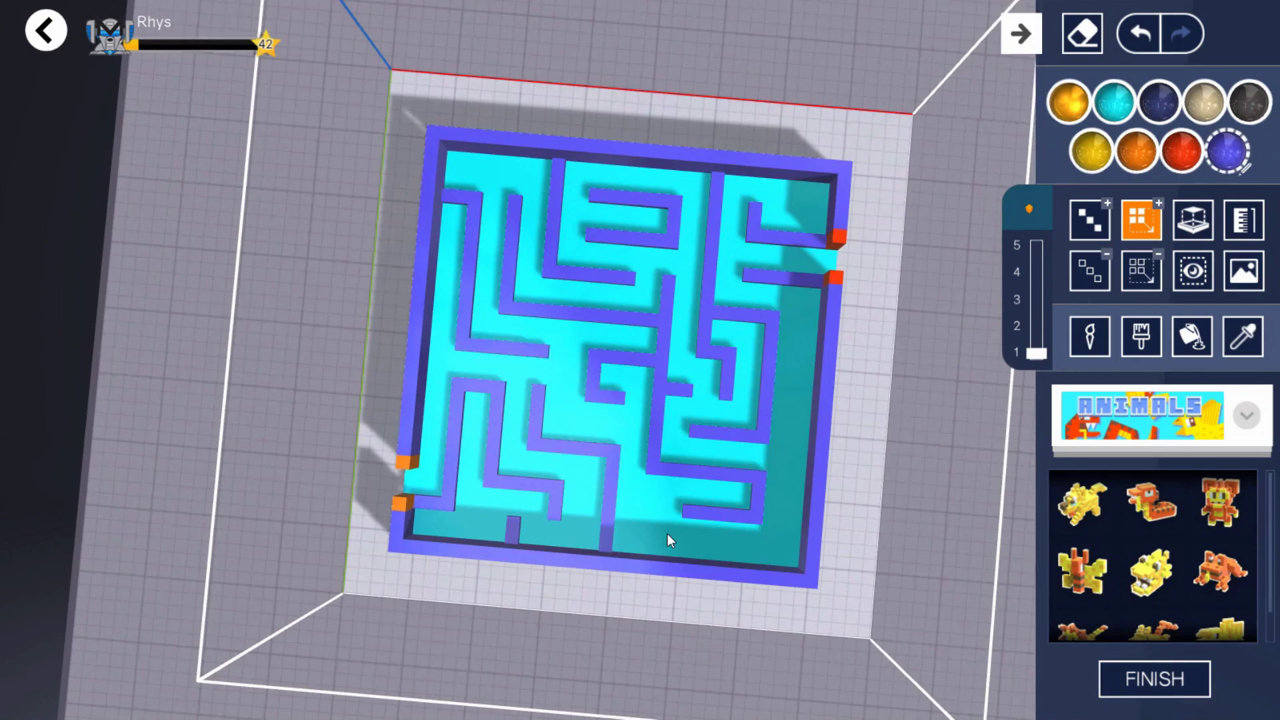
{"action": "left_click_drag", "start_coordinate": [649, 486], "coordinate": [644, 542]}
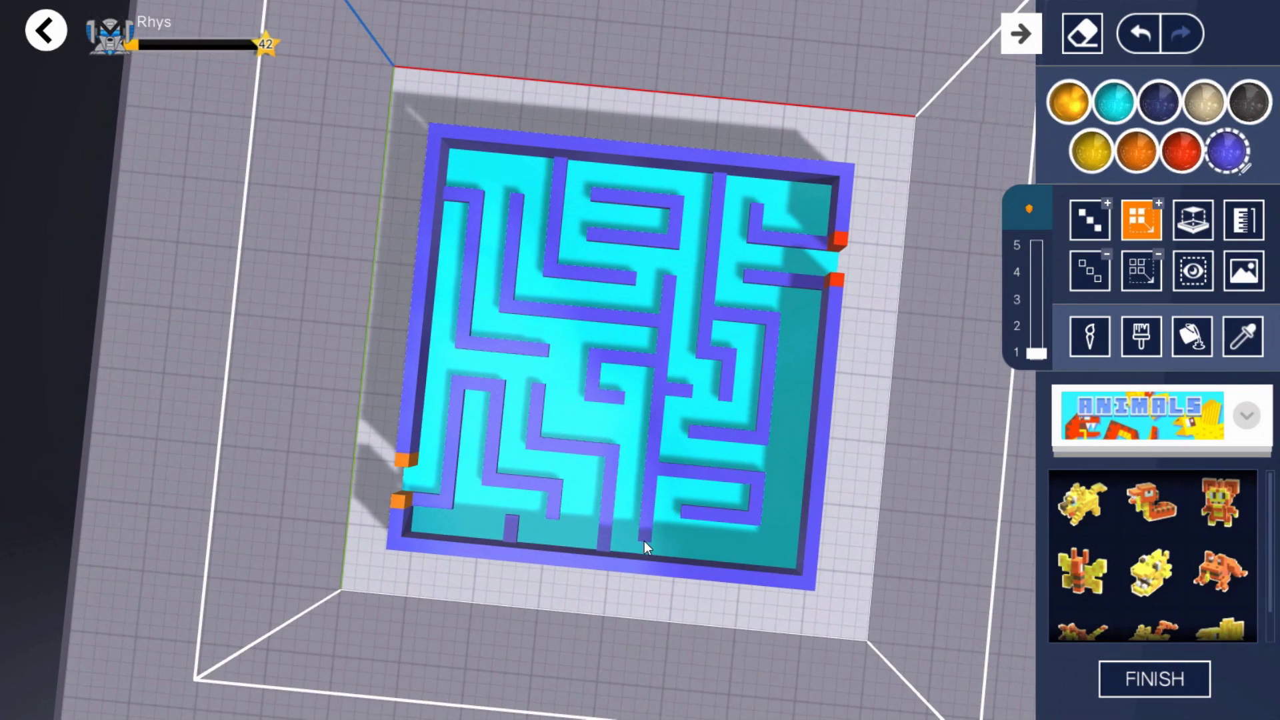
Extrude the winding, stepped, central and stub walls in the orange-doorway half of the maze up to the outer walls' height
{"action": "right_click_drag", "start_coordinate": [795, 567], "coordinate": [591, 449]}
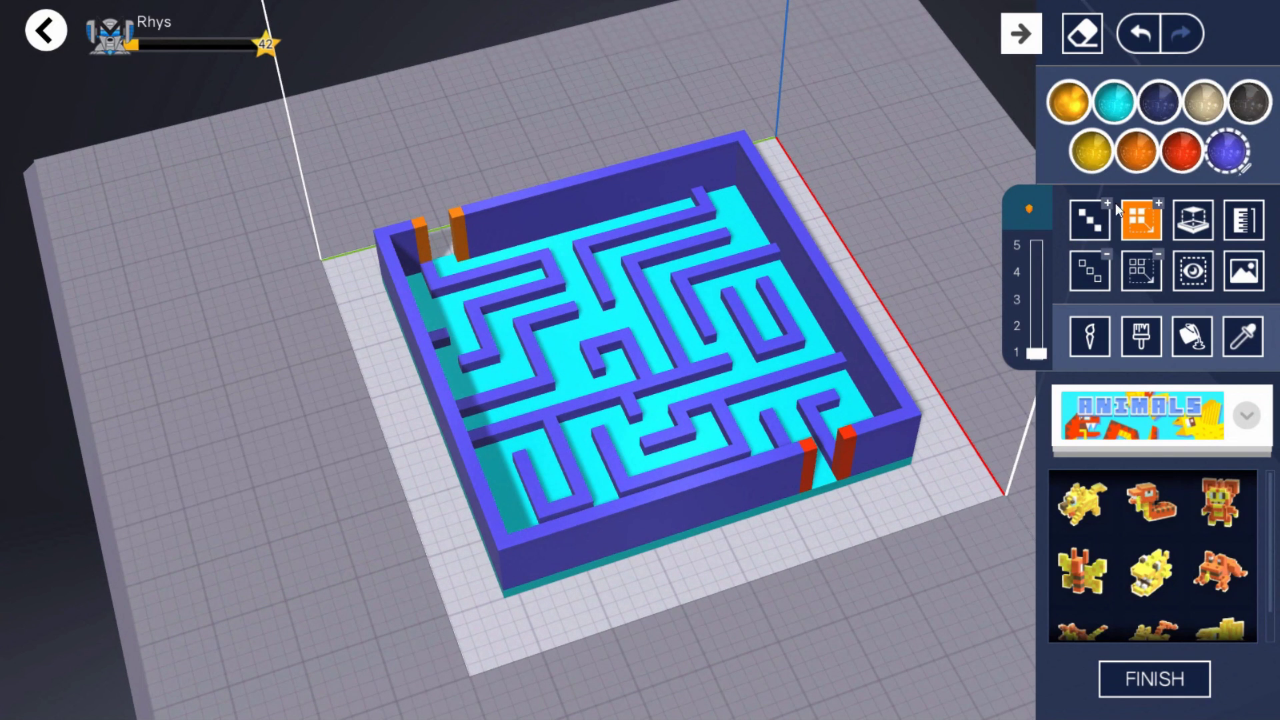
{"action": "left_click", "coordinate": [1191, 230]}
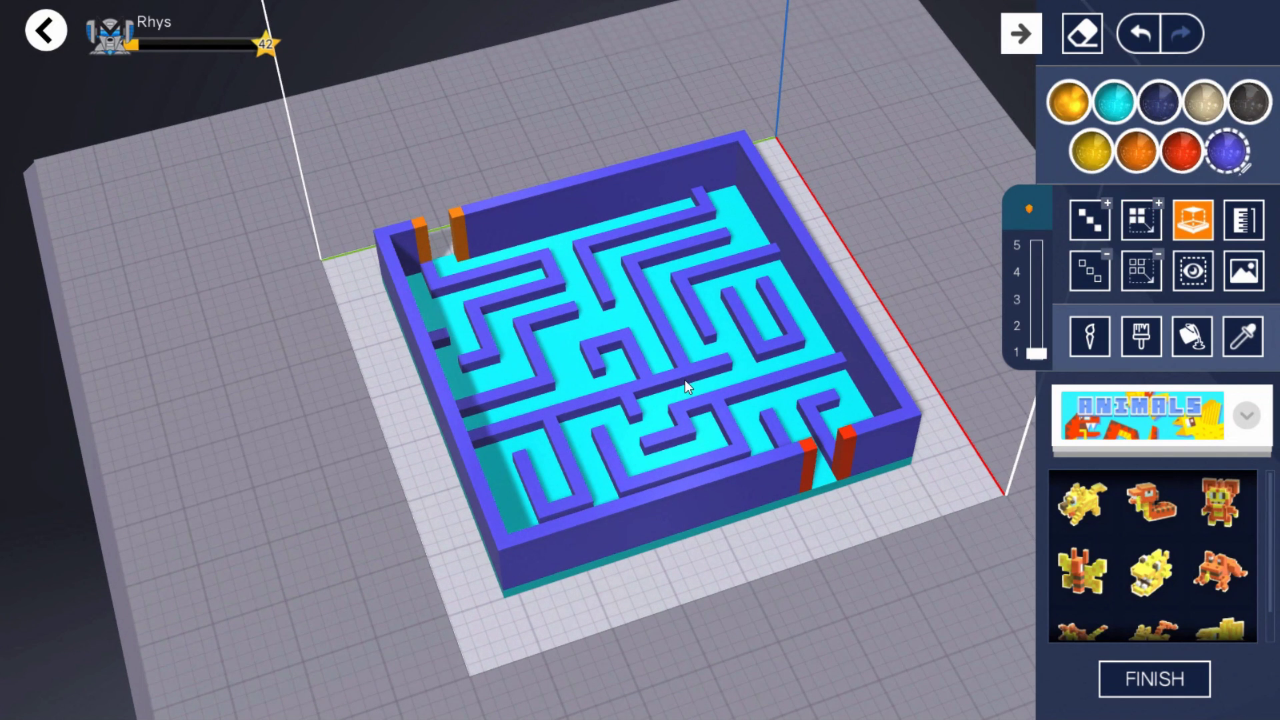
{"action": "scroll", "coordinate": [685, 380], "scroll_direction": "up", "scroll_amount": 5}
{"action": "left_click_drag", "start_coordinate": [493, 182], "coordinate": [484, 128]}
{"action": "left_click_drag", "start_coordinate": [569, 219], "coordinate": [553, 110]}
{"action": "left_click_drag", "start_coordinate": [651, 249], "coordinate": [633, 157]}
{"action": "left_click_drag", "start_coordinate": [456, 304], "coordinate": [435, 213]}
{"action": "left_click_drag", "start_coordinate": [312, 323], "coordinate": [290, 211]}
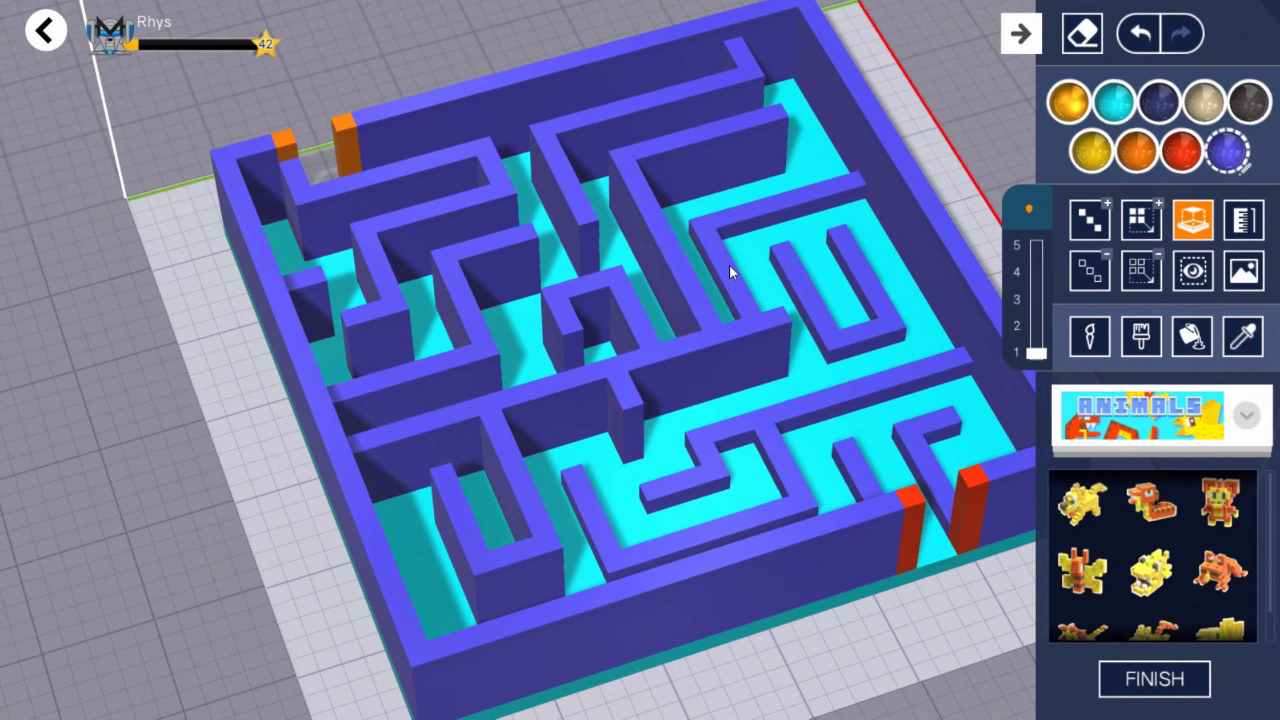
Extrude the remaining L-shaped, narrow U, stepped and red-doorway inner walls up to the outer walls' height
{"action": "left_click_drag", "start_coordinate": [729, 265], "coordinate": [713, 165]}
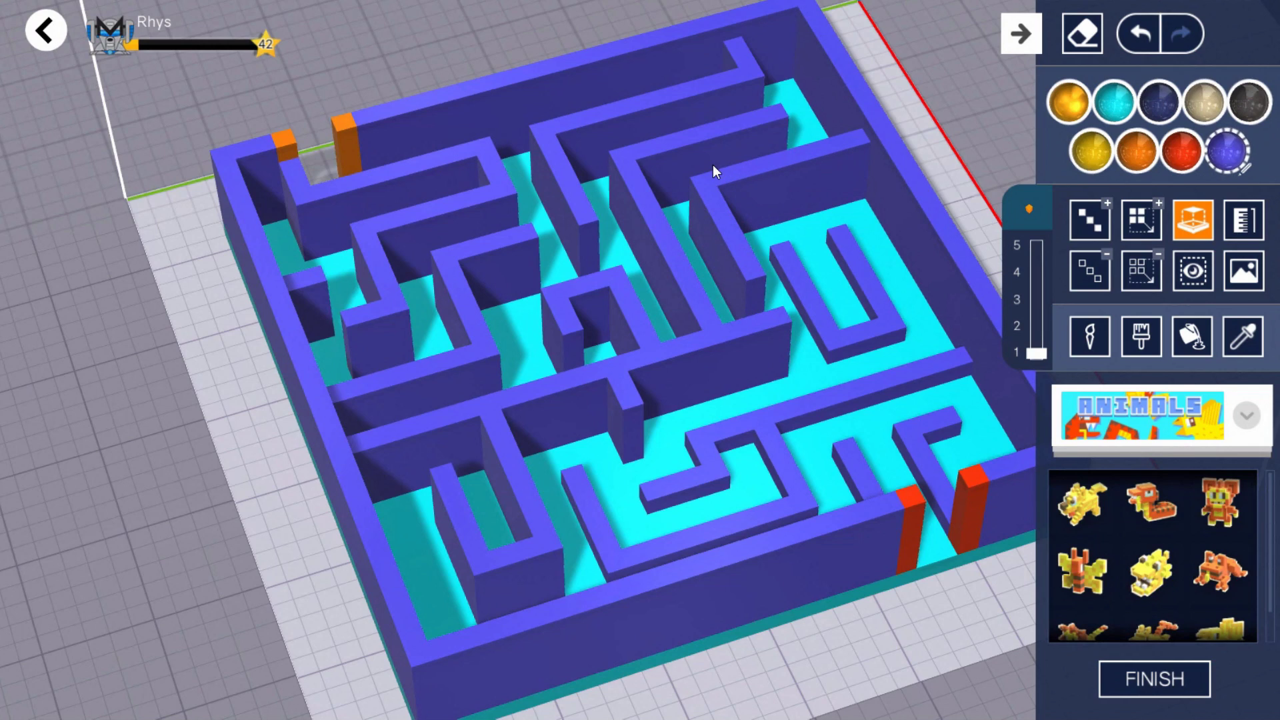
{"action": "left_click_drag", "start_coordinate": [834, 319], "coordinate": [809, 215]}
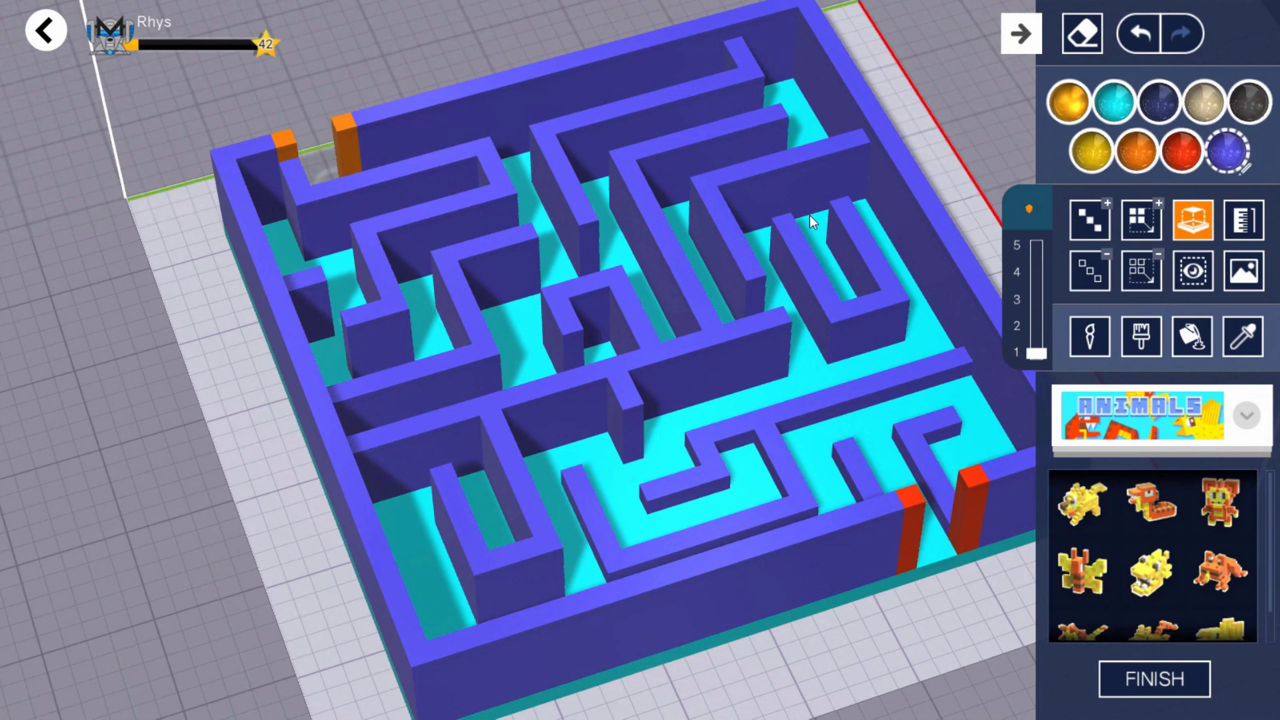
{"action": "left_click_drag", "start_coordinate": [769, 439], "coordinate": [761, 307]}
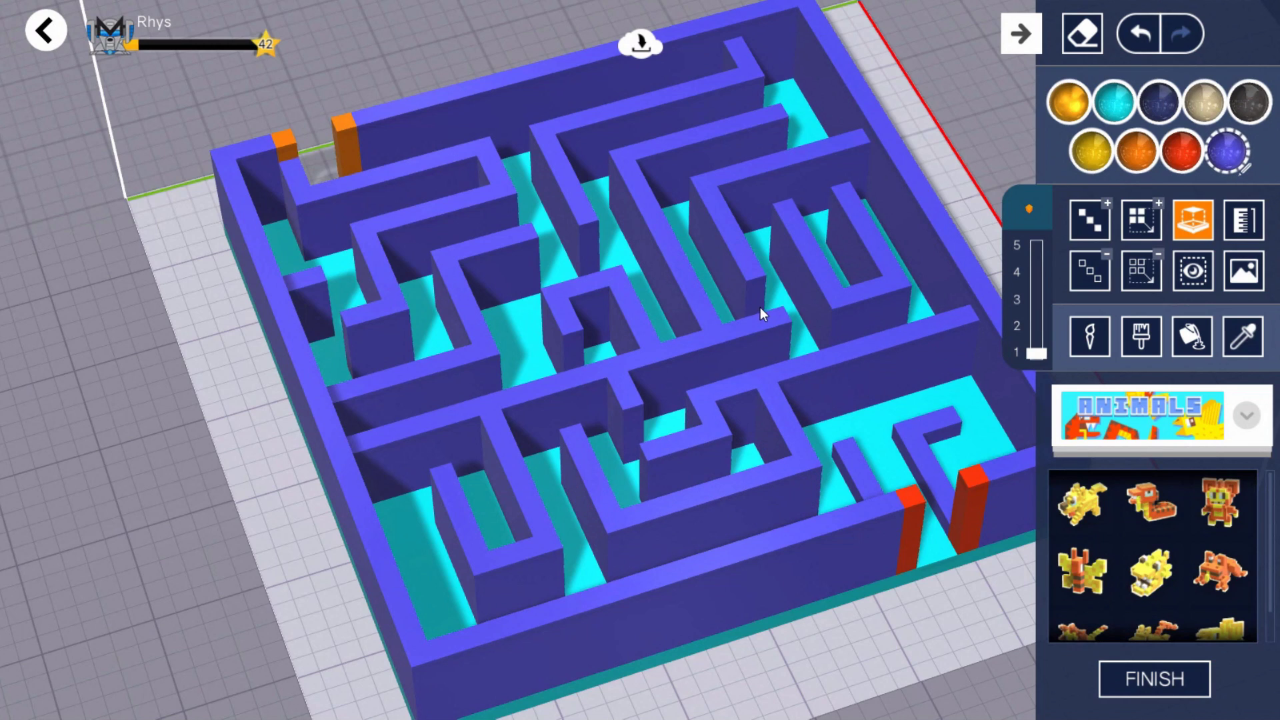
{"action": "left_click_drag", "start_coordinate": [855, 413], "coordinate": [848, 374]}
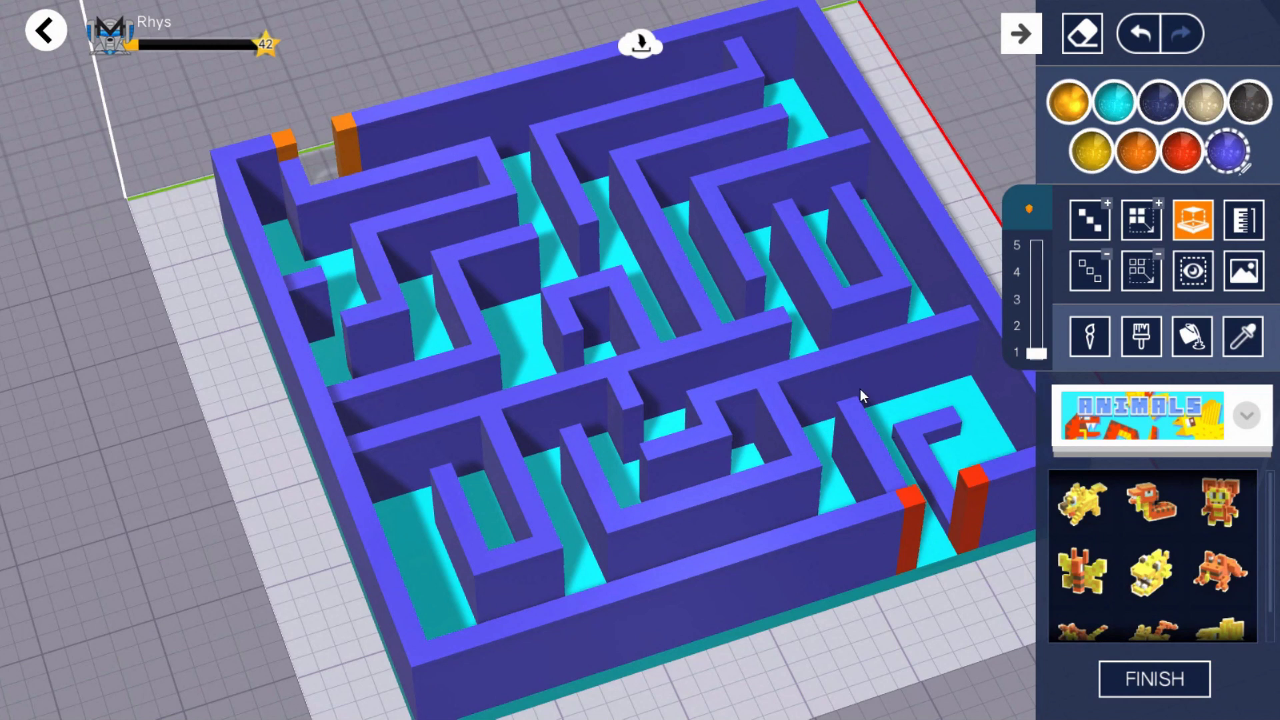
{"action": "left_click_drag", "start_coordinate": [925, 456], "coordinate": [921, 336]}
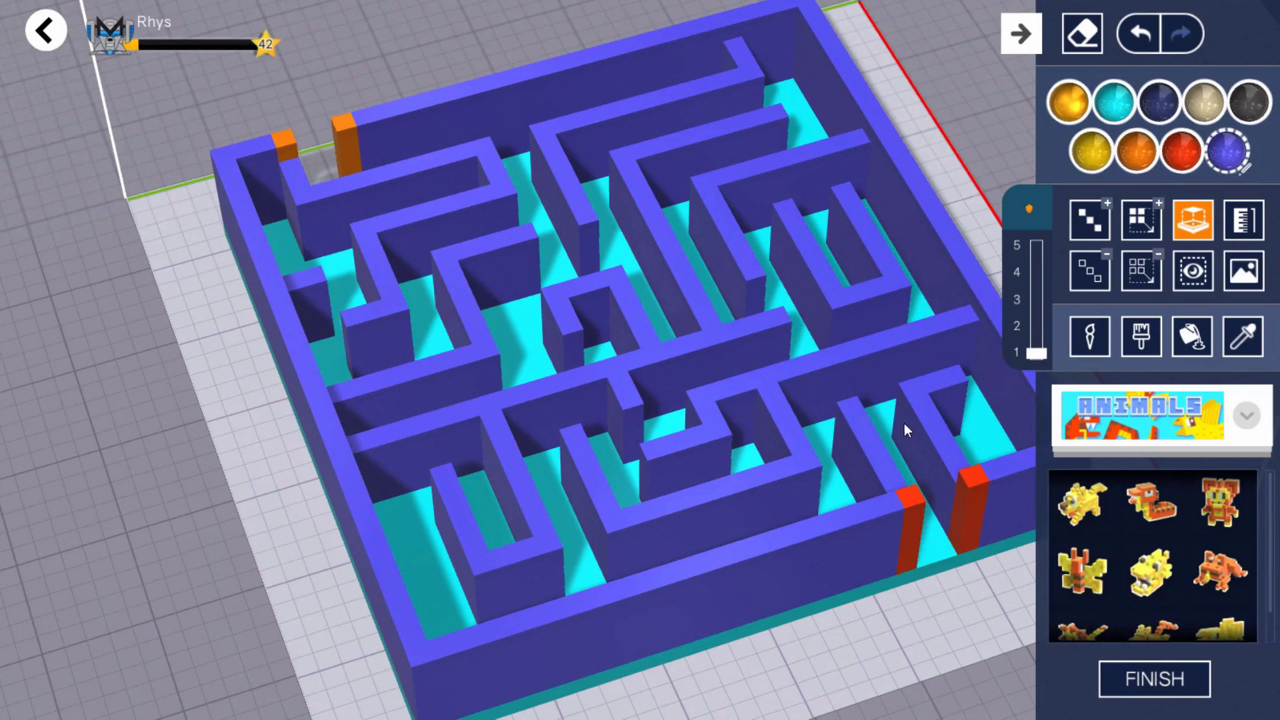
{"action": "scroll", "coordinate": [907, 387], "scroll_direction": "down", "scroll_amount": 5}
{"action": "right_click_drag", "start_coordinate": [909, 357], "coordinate": [386, 433]}
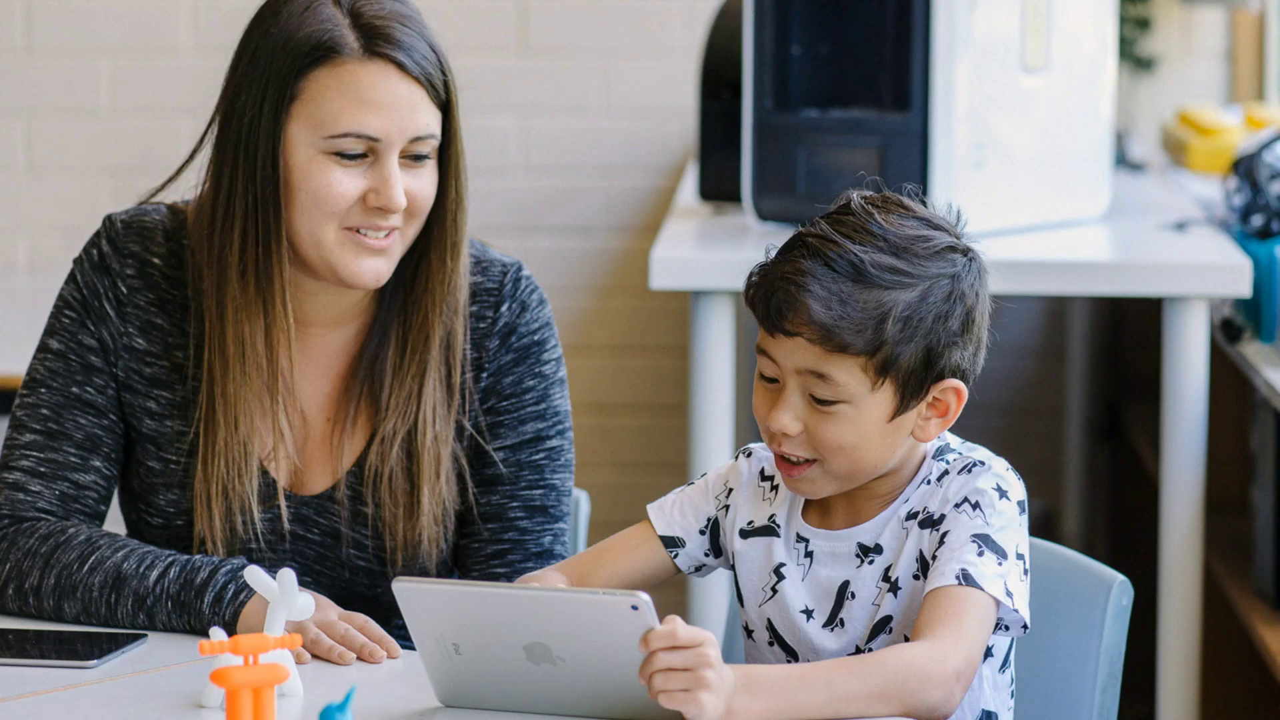